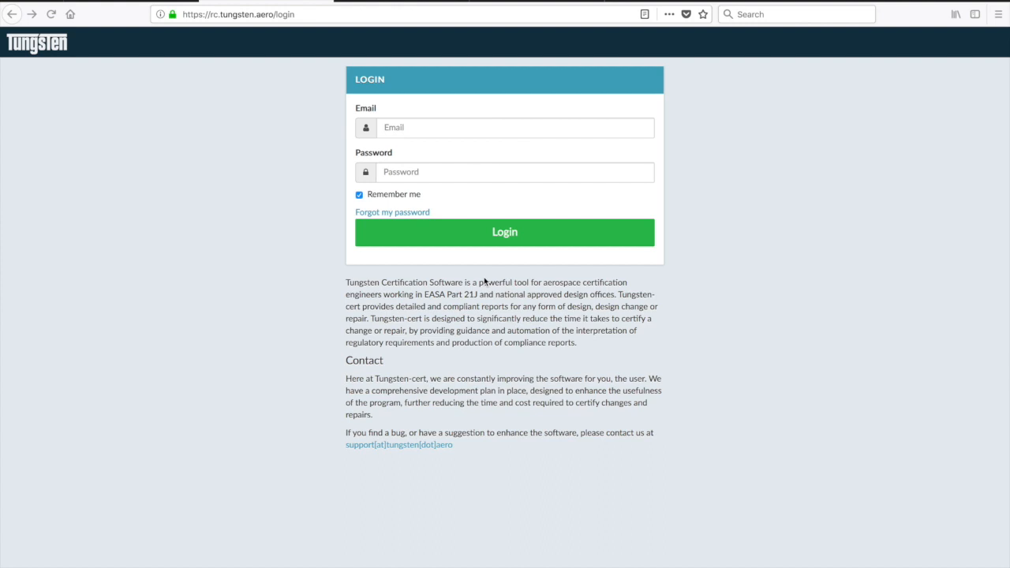
- Sign in with the saved administrator login to reach the Demo Company dashboard
left_click(399, 129)
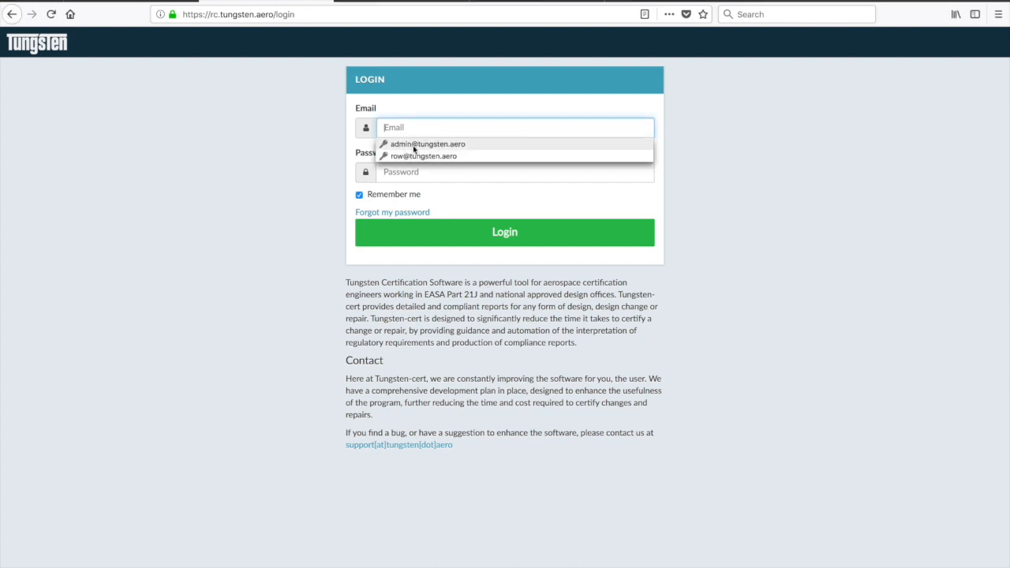
left_click(414, 144)
left_click(518, 232)
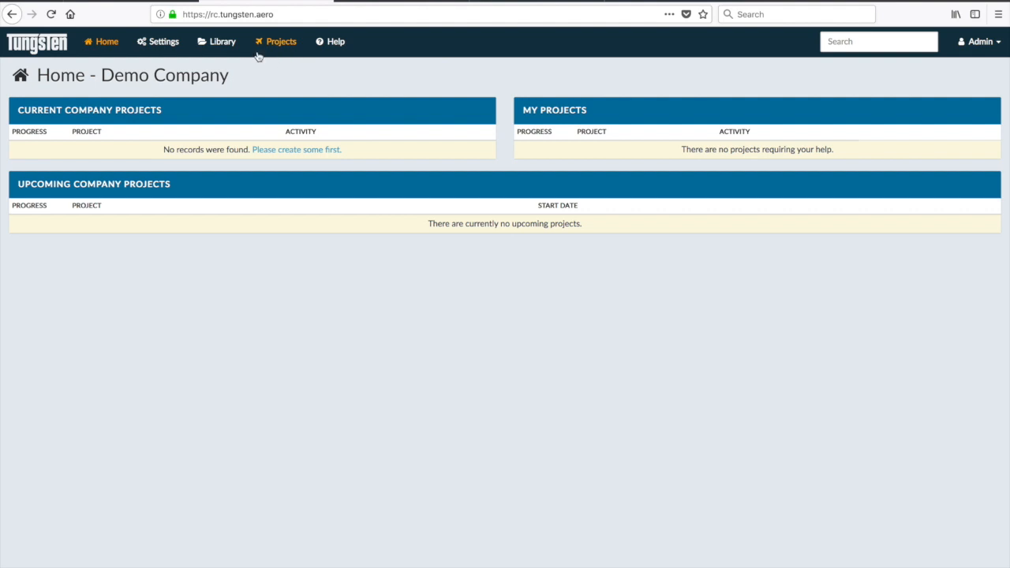
- Check the Roles list in Settings, then start a blank New User form from Users
left_click(169, 44)
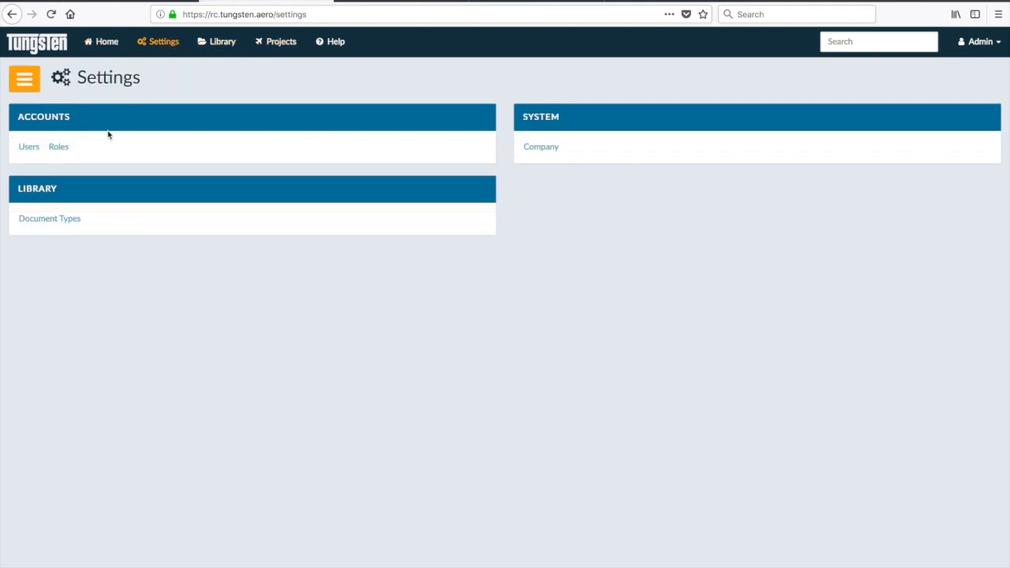
left_click(60, 147)
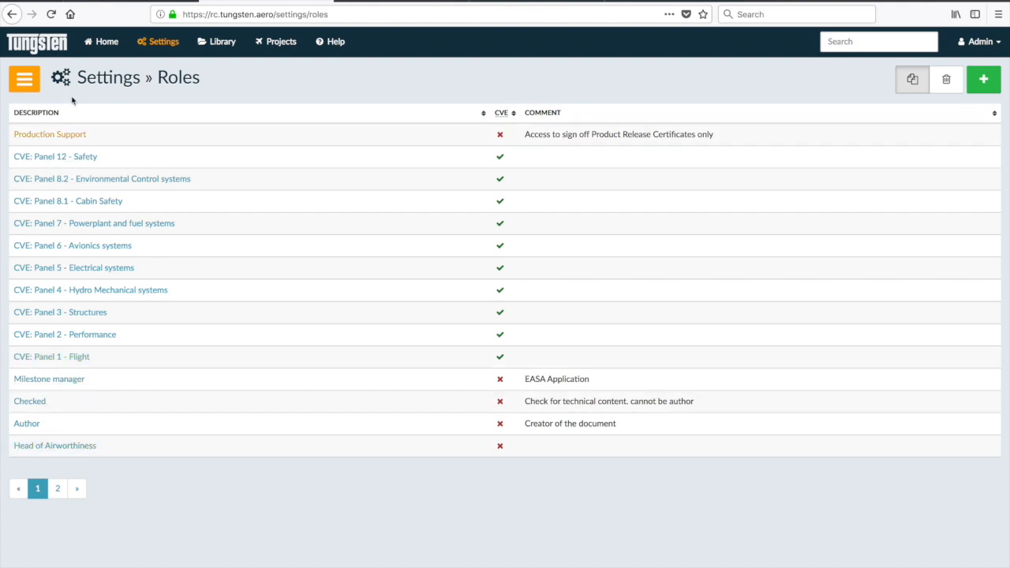
left_click(156, 46)
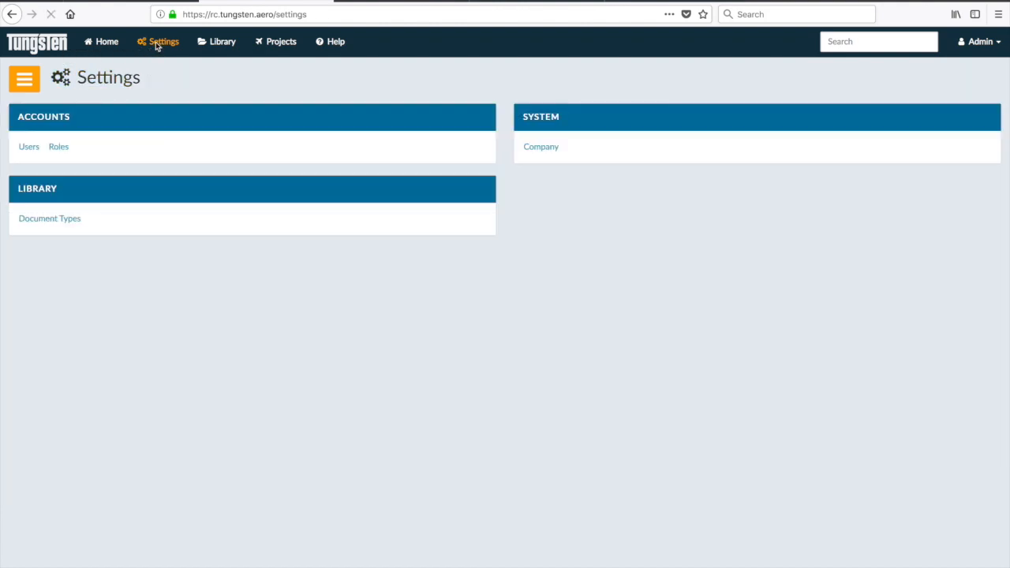
left_click(27, 150)
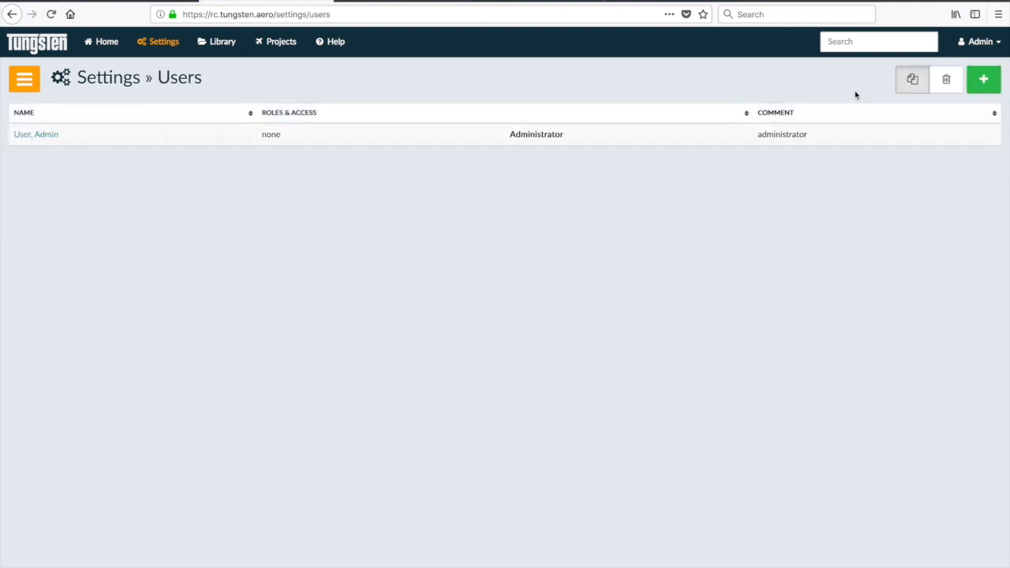
left_click(983, 82)
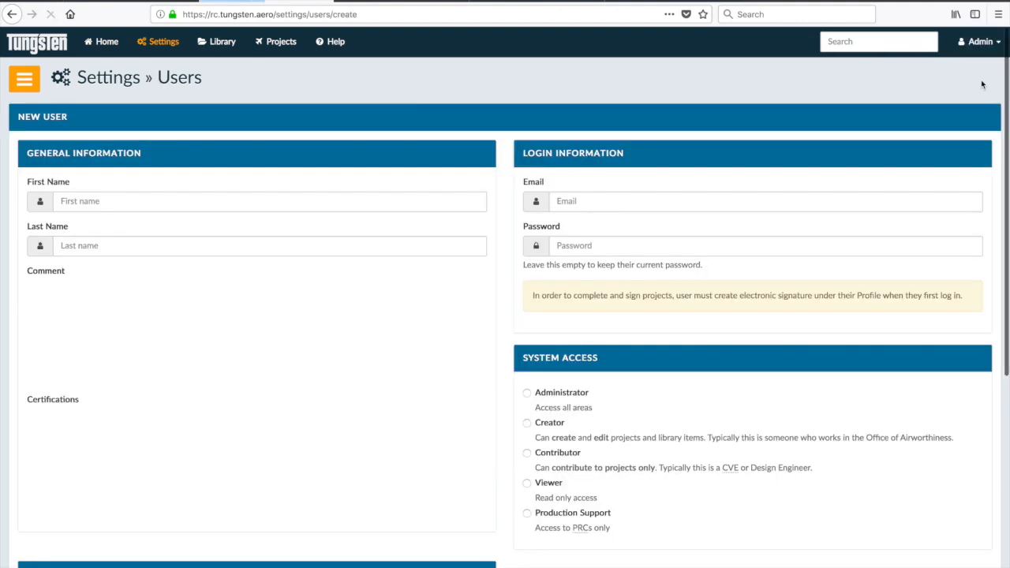
- Enter the new user's first and last name under General Information
left_click(84, 201)
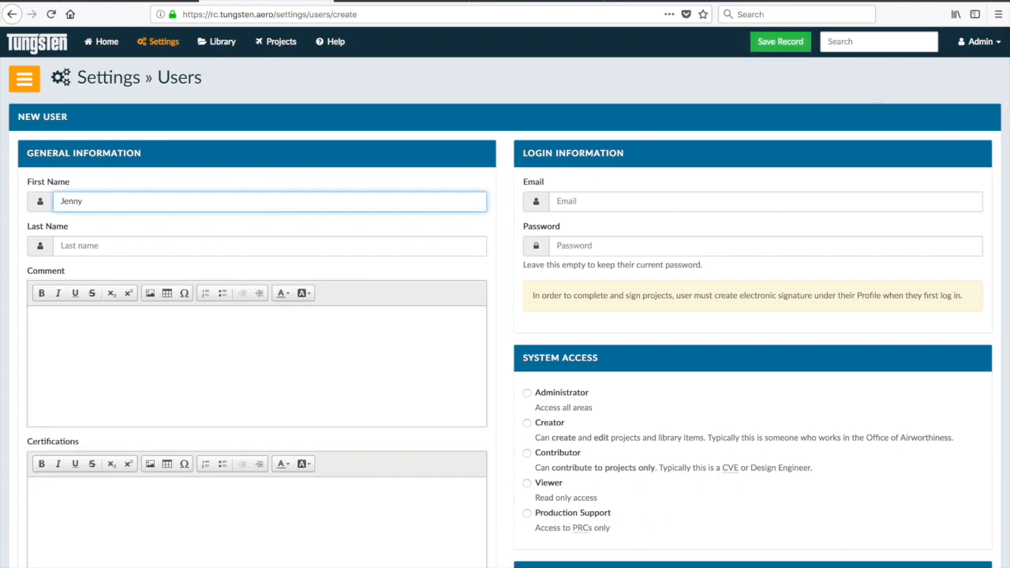
left_click(268, 246)
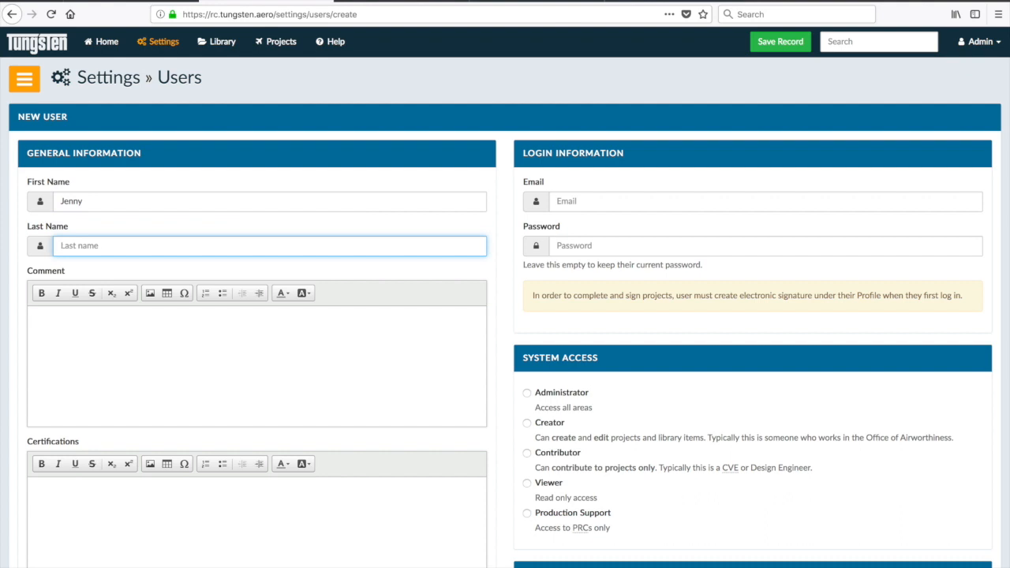
type("Smith")
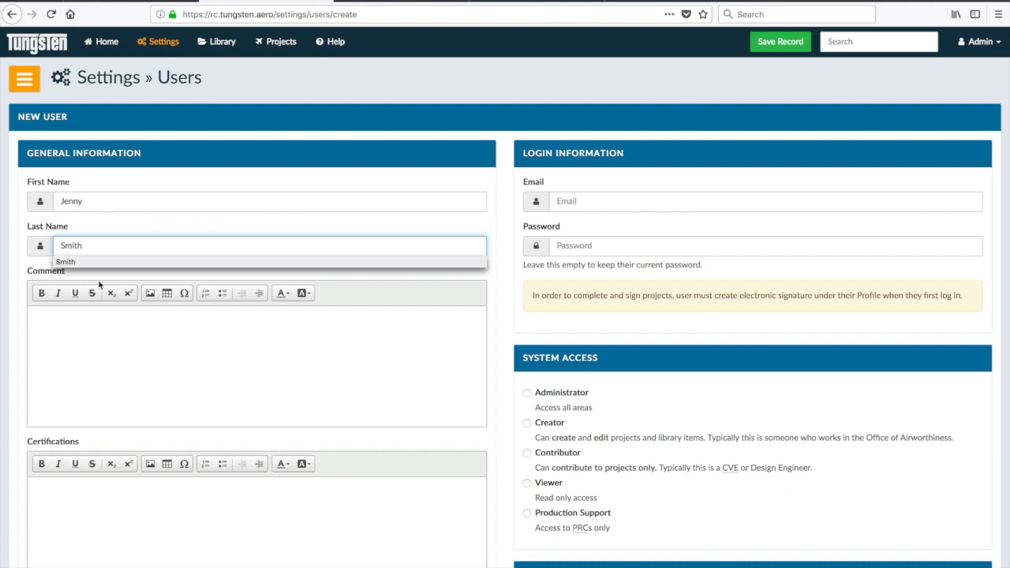
left_click(87, 350)
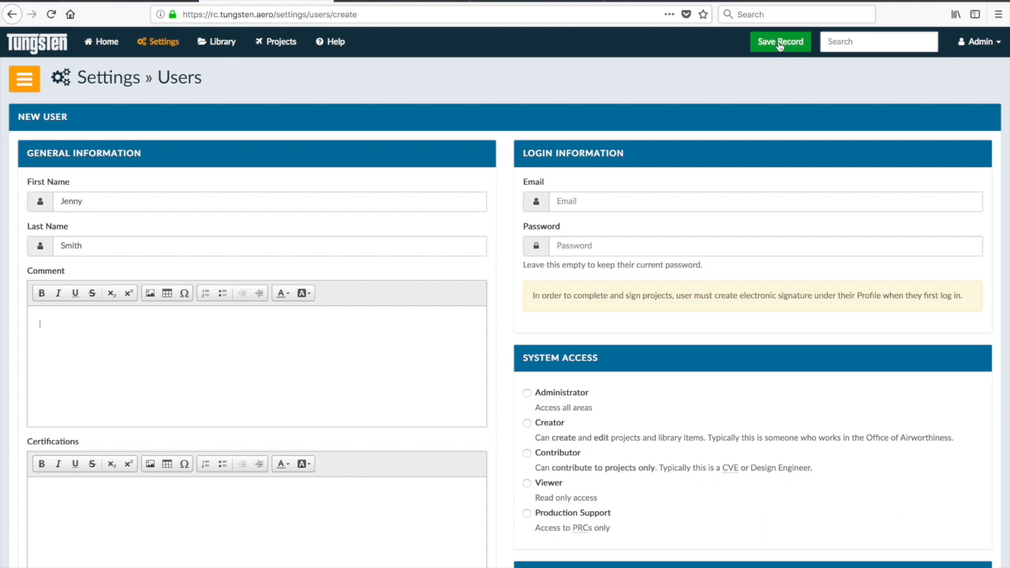
- Enter the user's login e-mail address and password
left_click(569, 201)
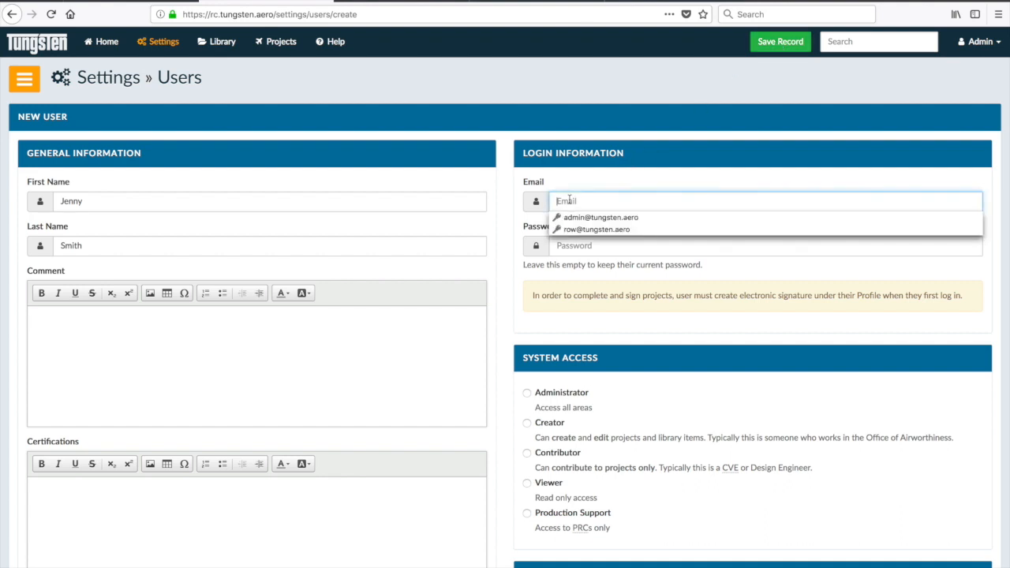
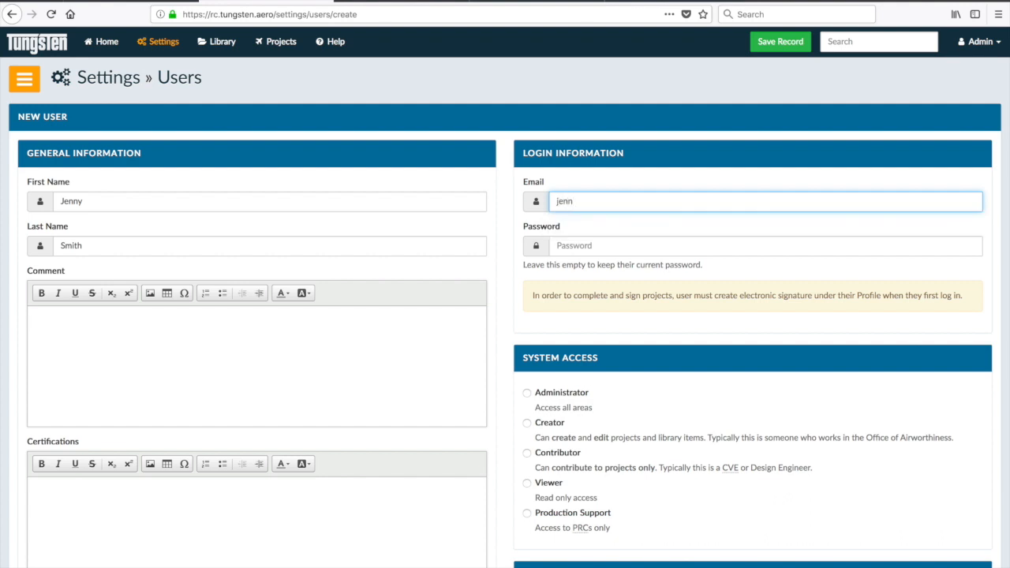
left_click(577, 247)
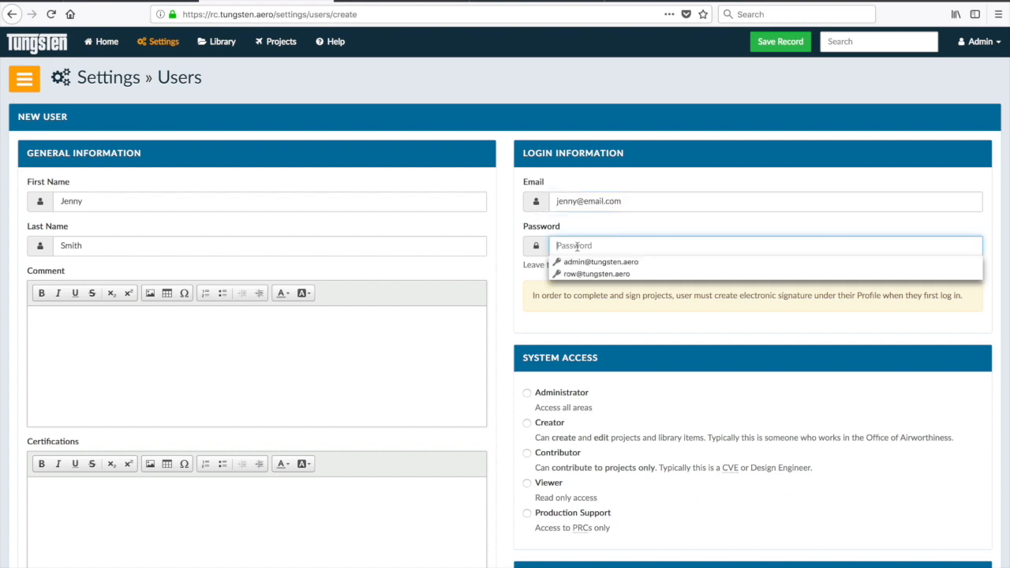
type("p")
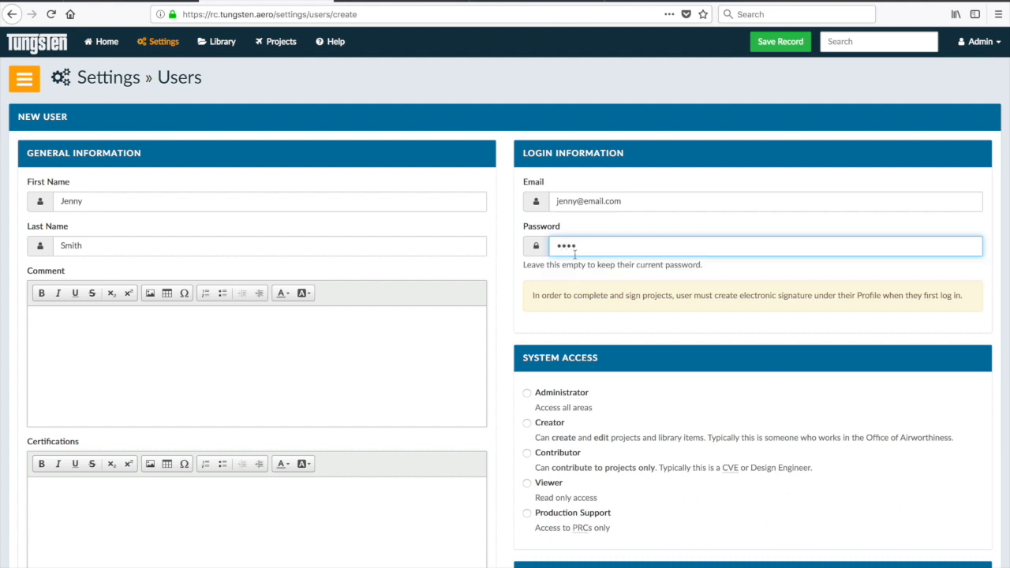
- Make the user a Creator with Author, Checked, Milestone manager and CVE Panel 1, 3, 5, 8.1, 8.2, 12 roles
scroll(550, 371, "down", 3)
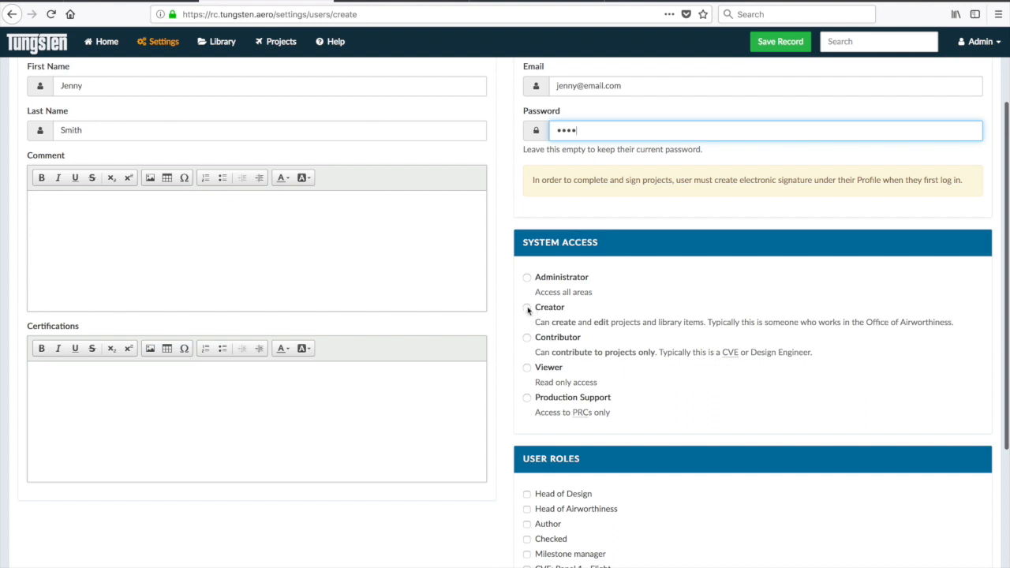
left_click(527, 308)
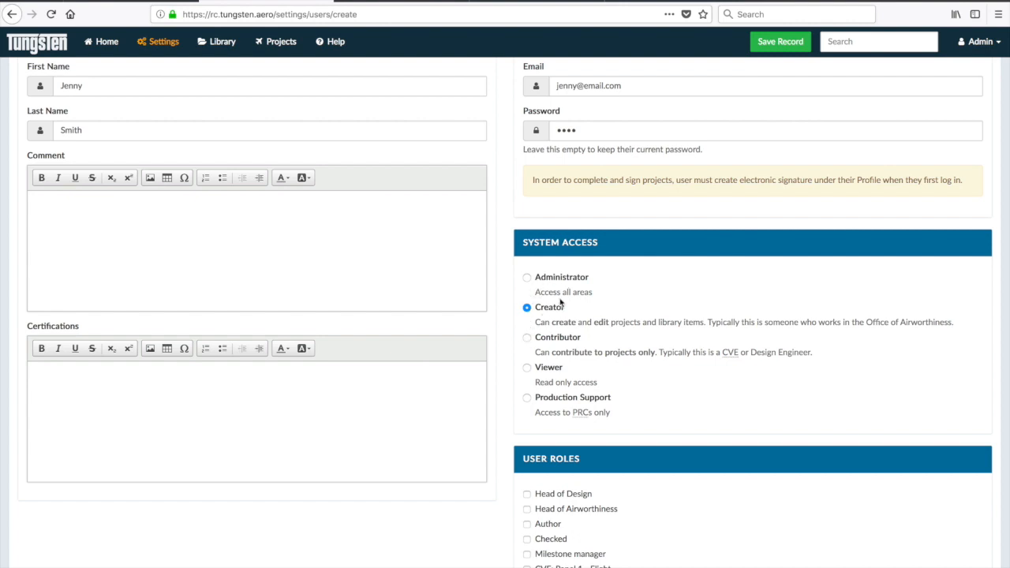
scroll(561, 302, "down", 5)
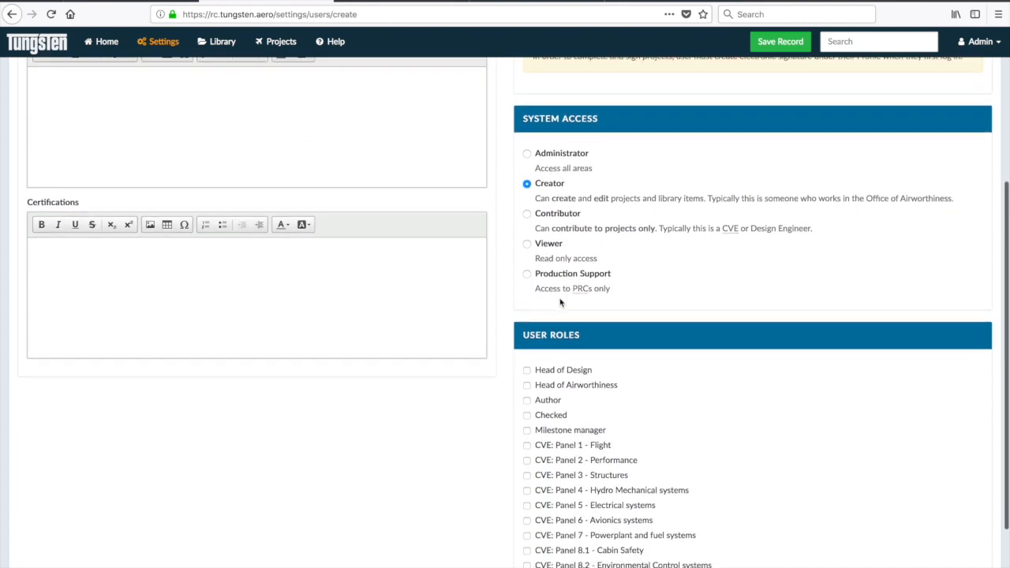
scroll(561, 302, "down", 1)
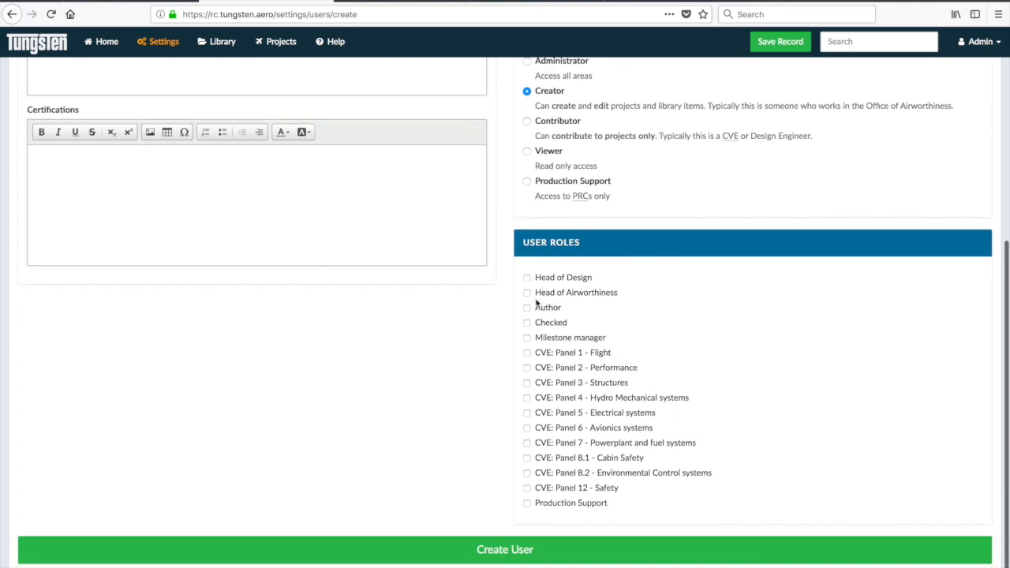
left_click(527, 309)
left_click(528, 323)
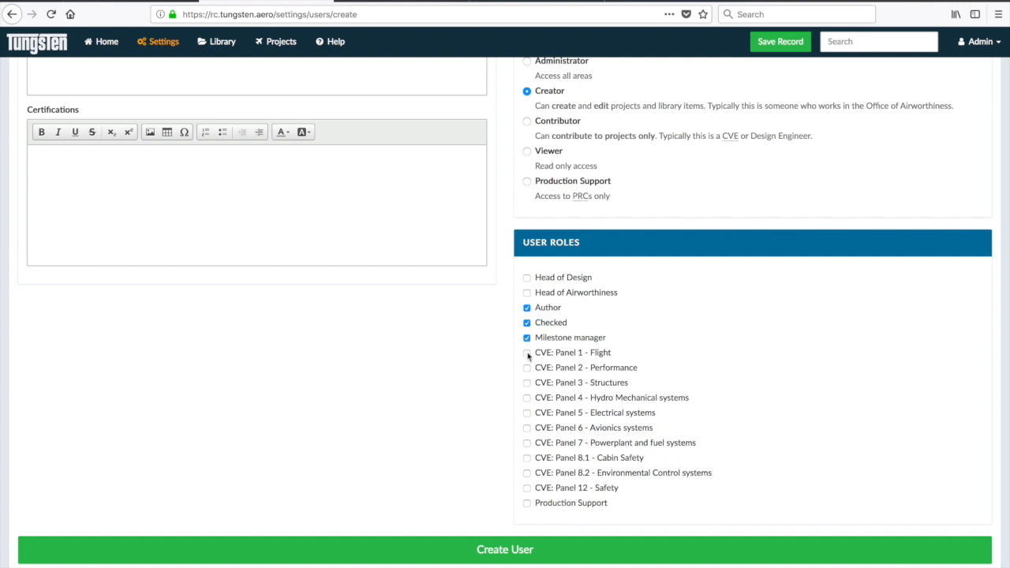
left_click(527, 383)
left_click(527, 413)
left_click(527, 458)
left_click(527, 488)
- Create the user account, decline saving the browser login, and return to Settings
left_click(510, 547)
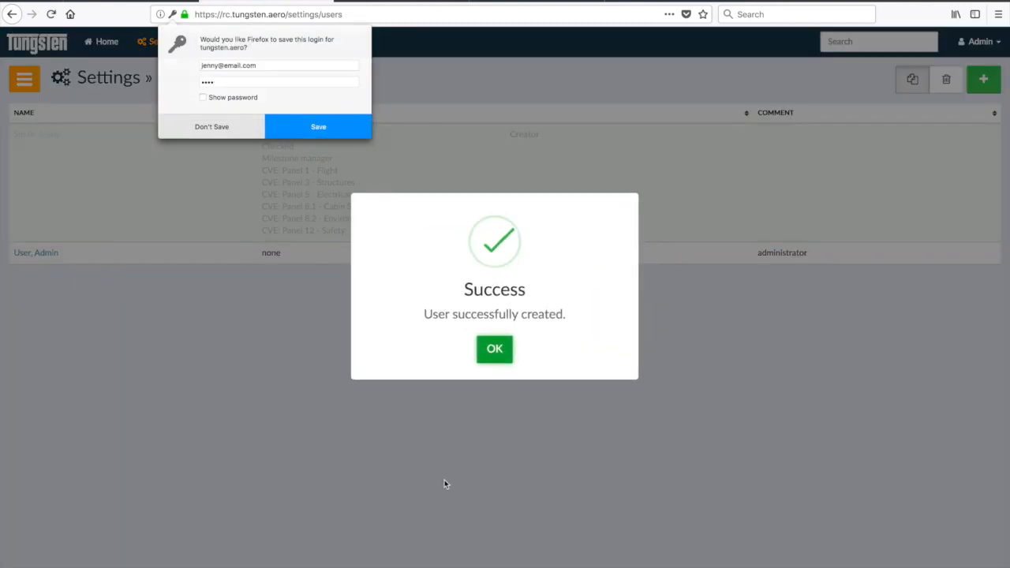
left_click(226, 127)
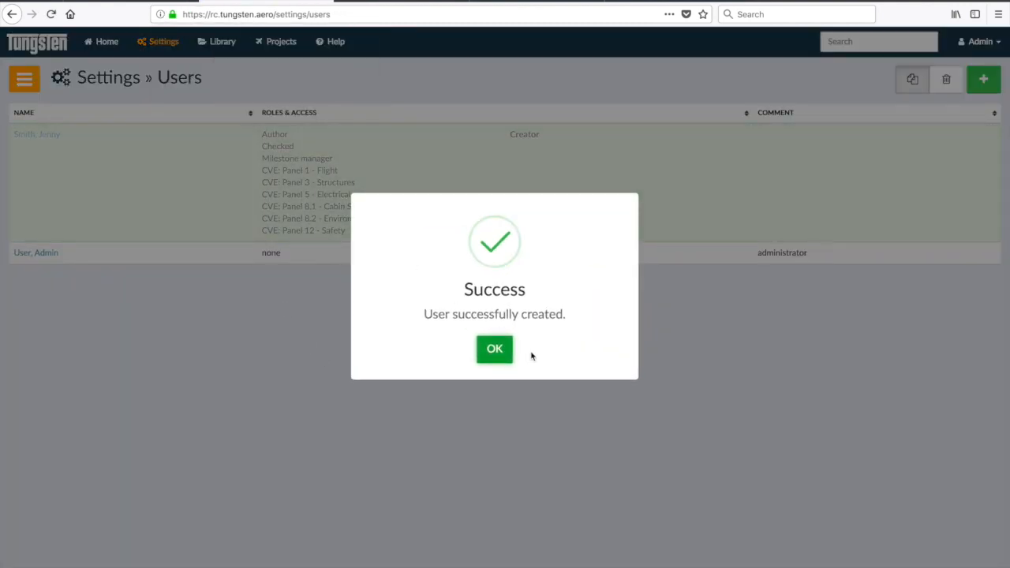
left_click(502, 352)
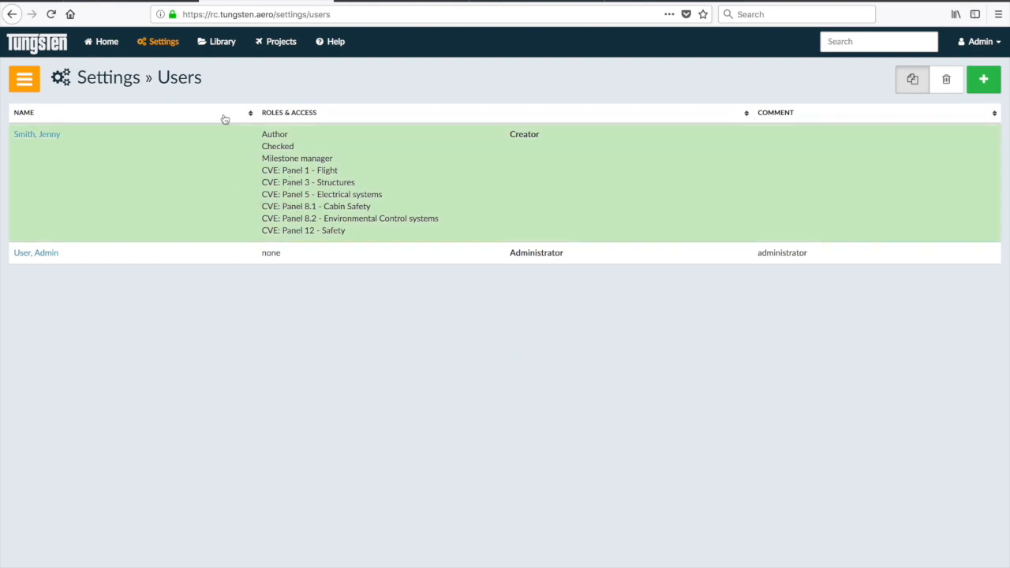
left_click(163, 44)
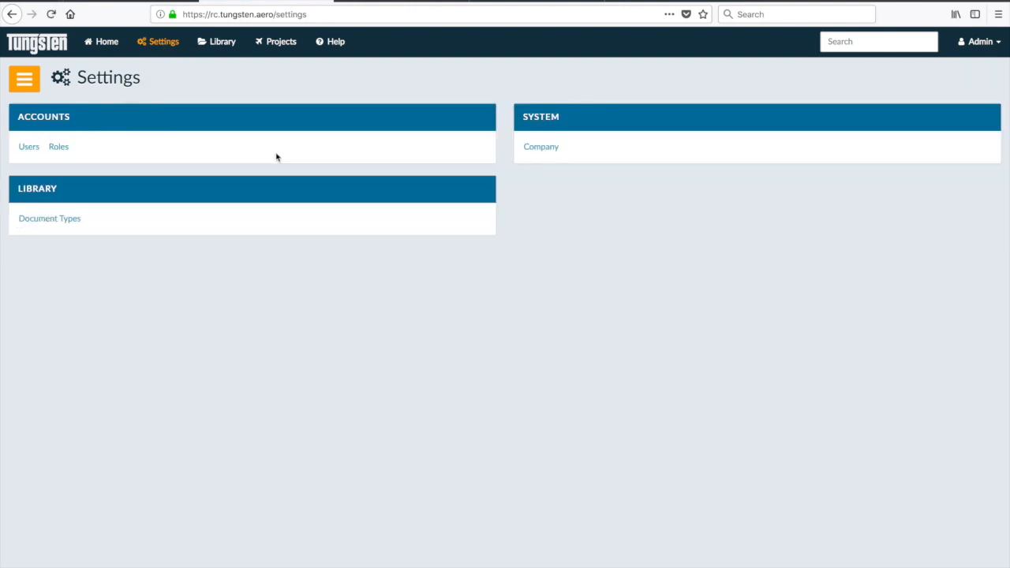
- Edit the company details and replace the name Demo Company with 'Aero Mods Europe'
left_click(544, 147)
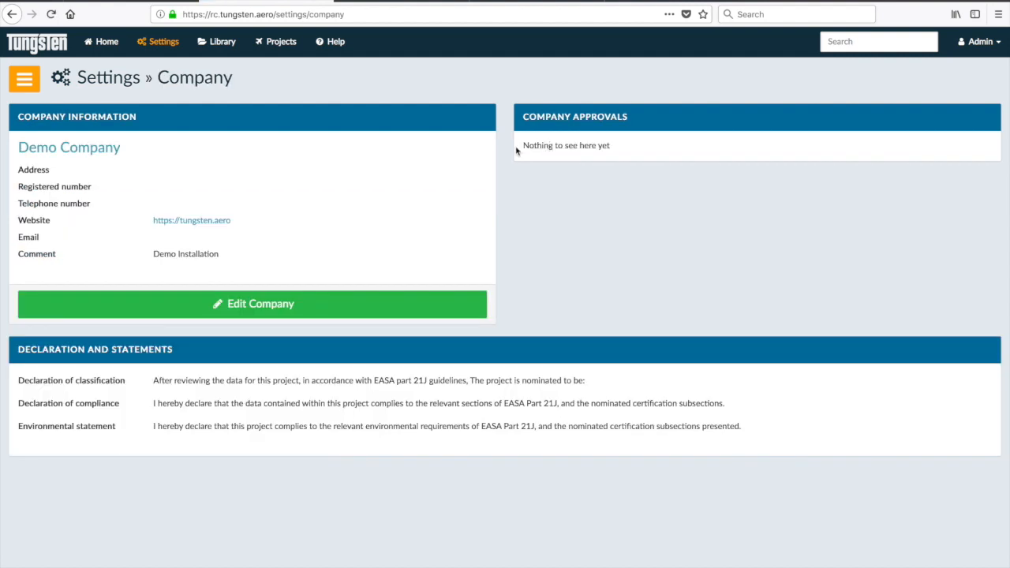
left_click(251, 303)
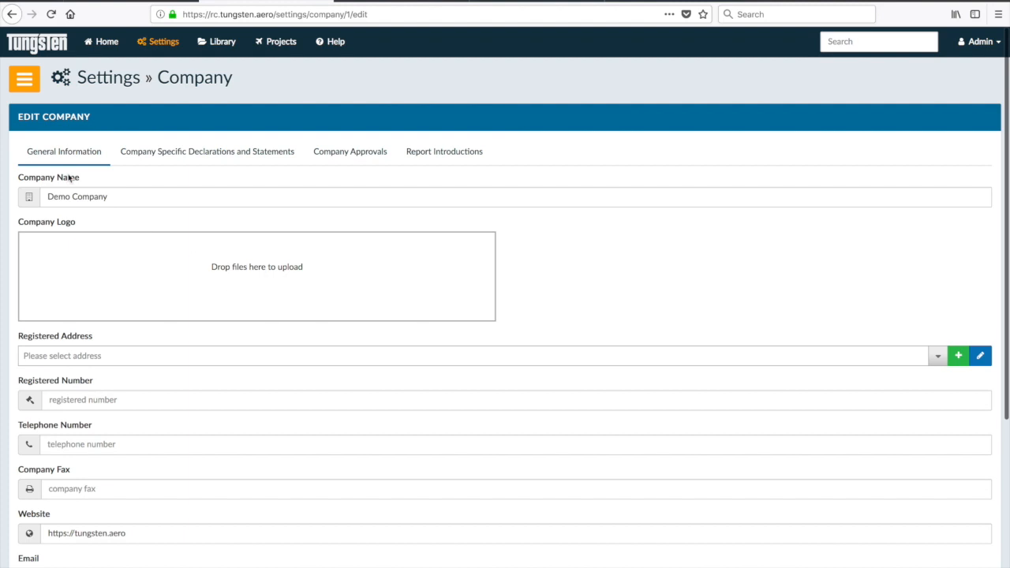
left_click(74, 196)
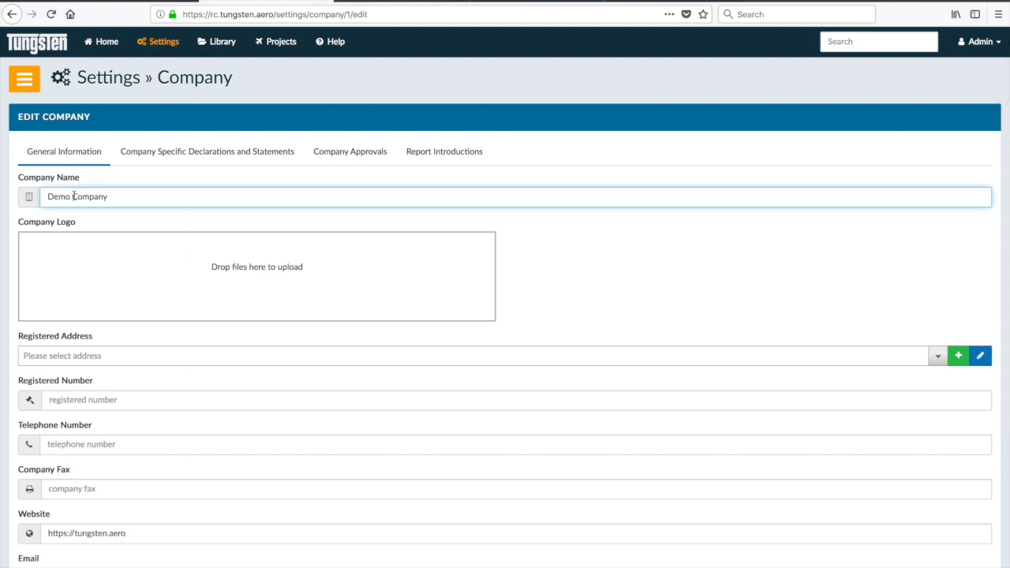
triple_click(73, 196)
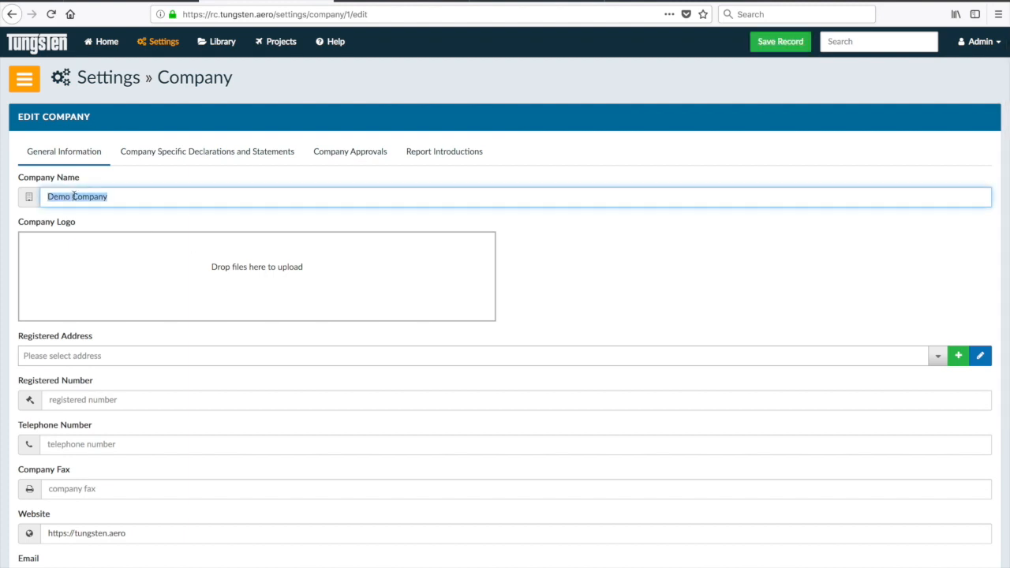
type("Aero Mods Europe")
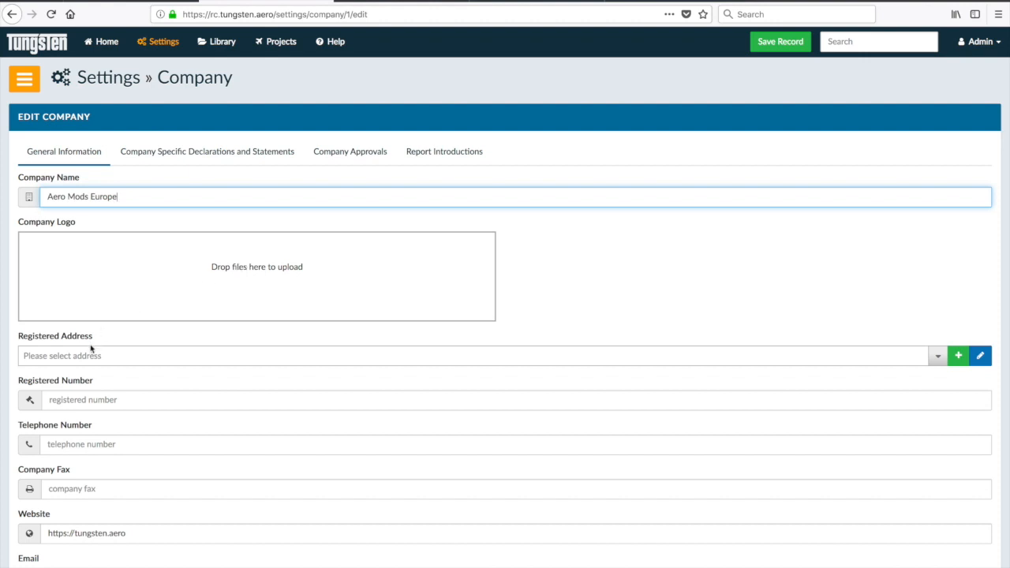
scroll(84, 477, "down", 3)
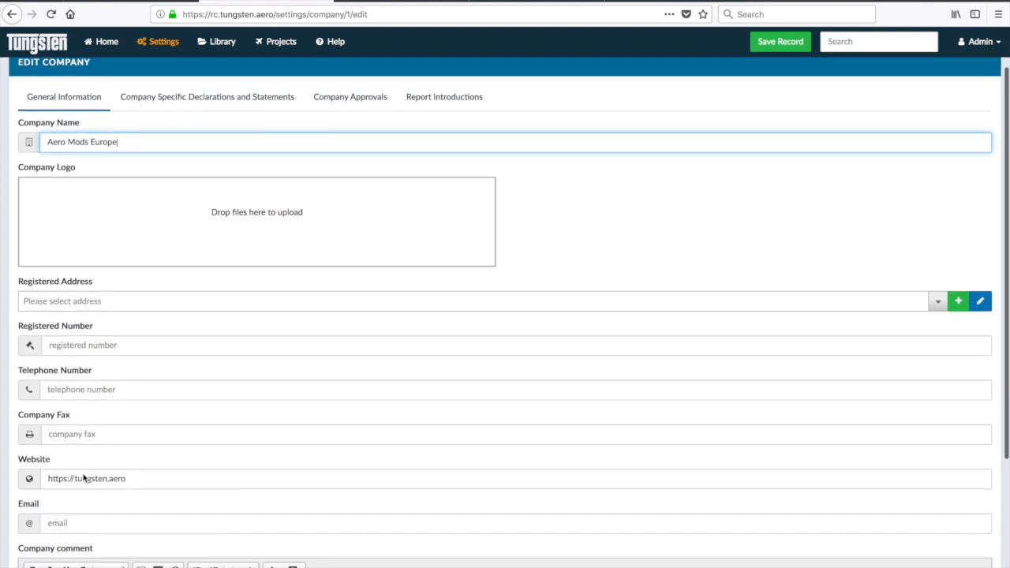
scroll(83, 477, "down", 2)
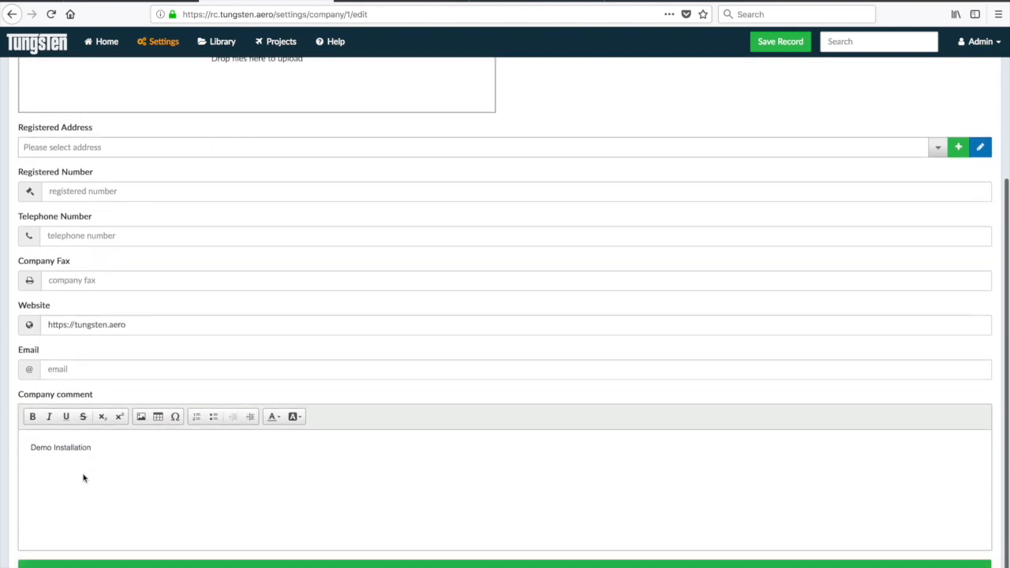
scroll(84, 477, "up", 4)
scroll(84, 477, "up", 2)
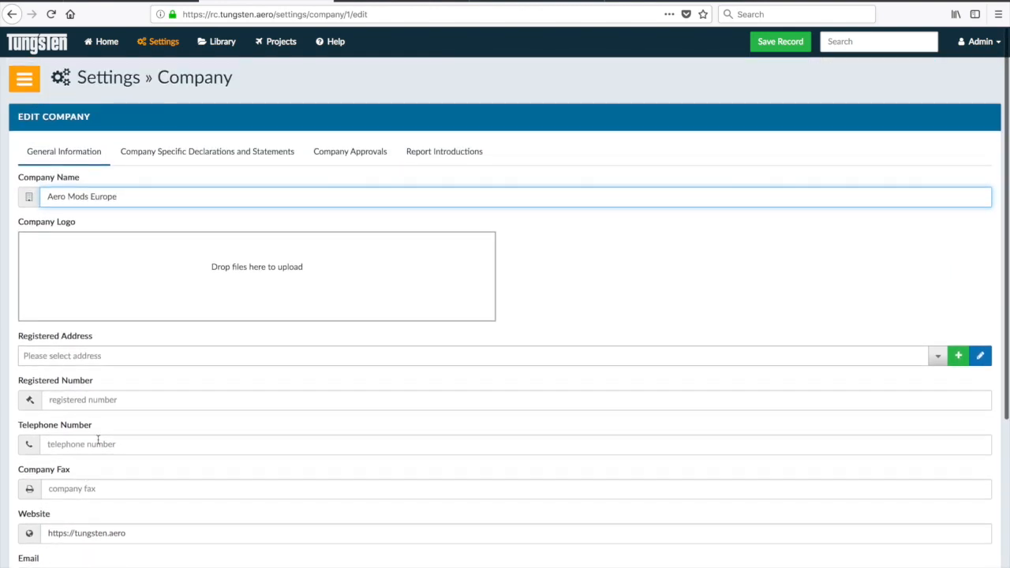
- Review the prefilled classification, compliance and environmental declarations in Company Specific Declarations and Statements
left_click(179, 154)
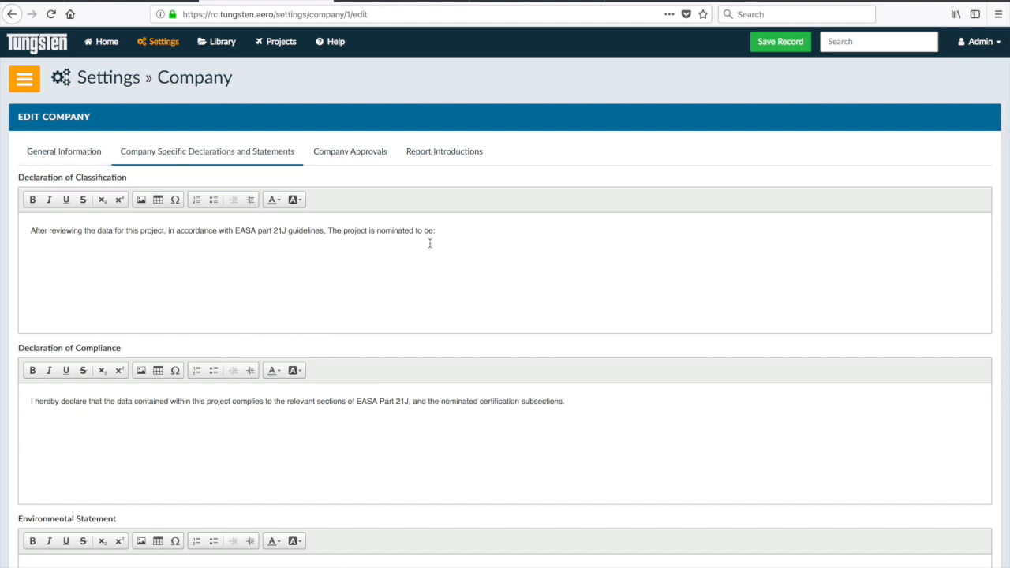
scroll(345, 423, "down", 3)
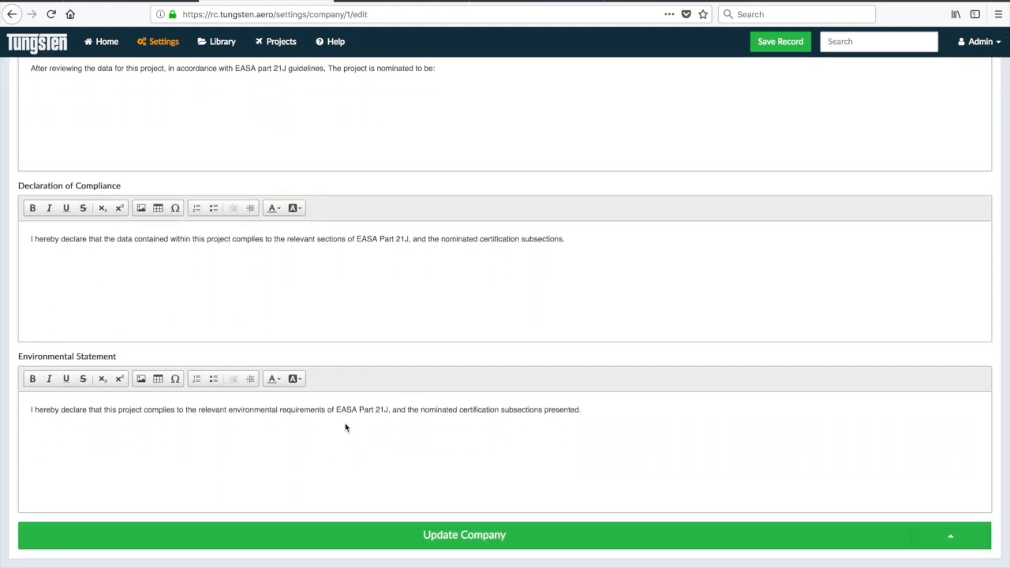
scroll(345, 424, "up", 3)
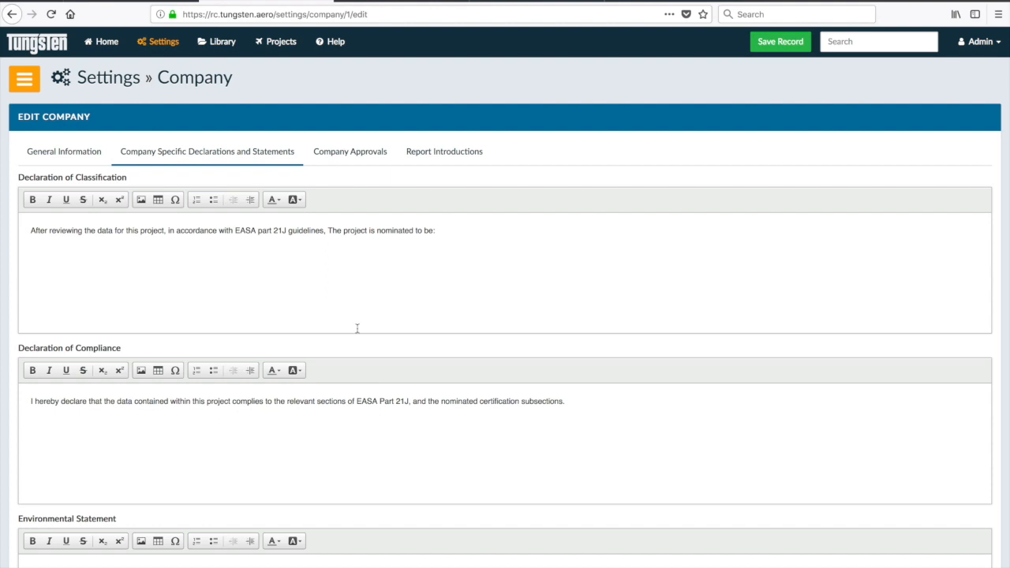
- Add a company approval with its Approval Body set to 'data pending ()'
left_click(353, 154)
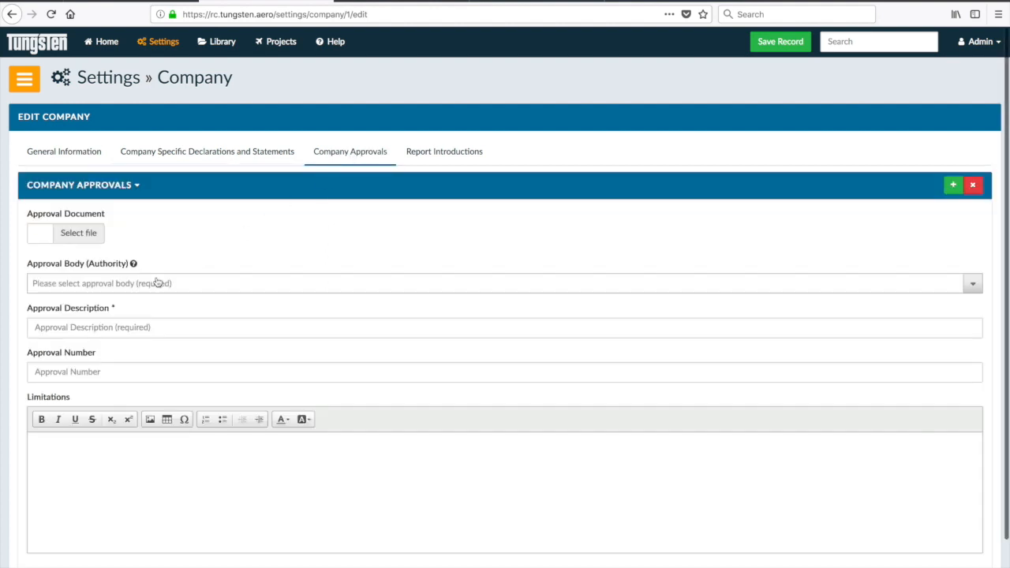
left_click(93, 284)
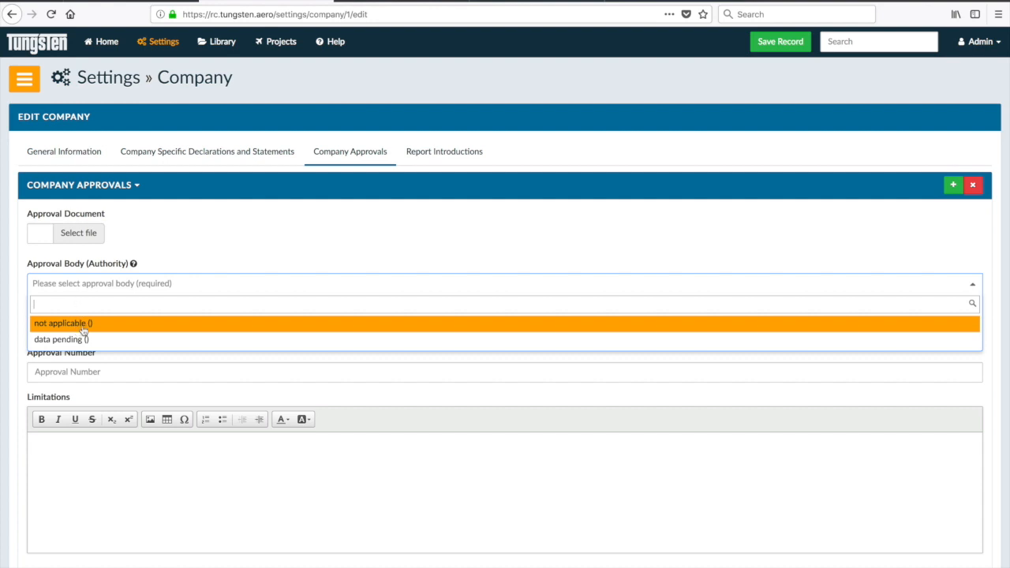
left_click(77, 341)
left_click(97, 327)
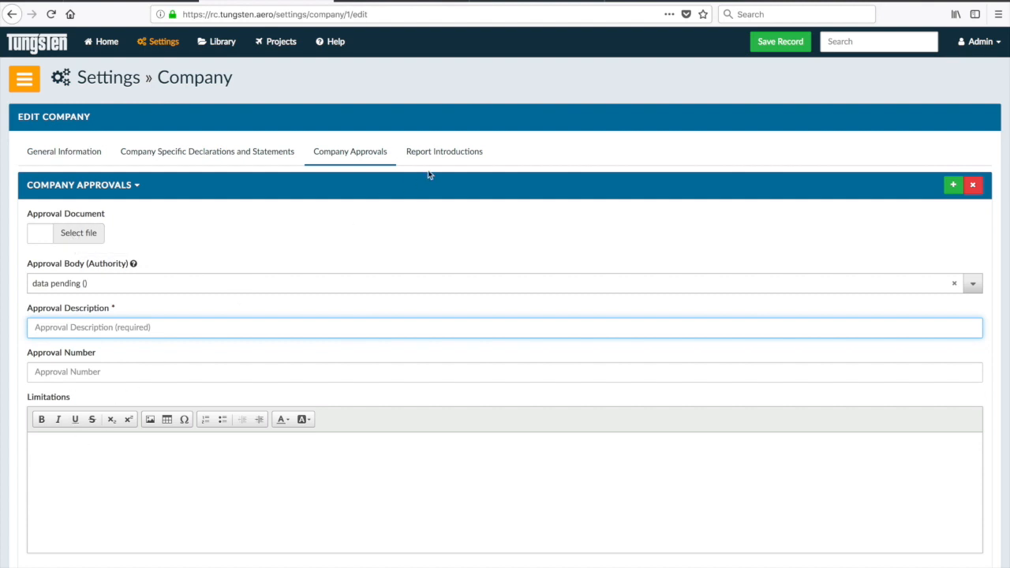
- Review the Project Approval, Classification, Certification Plan and Design report introduction texts
left_click(448, 152)
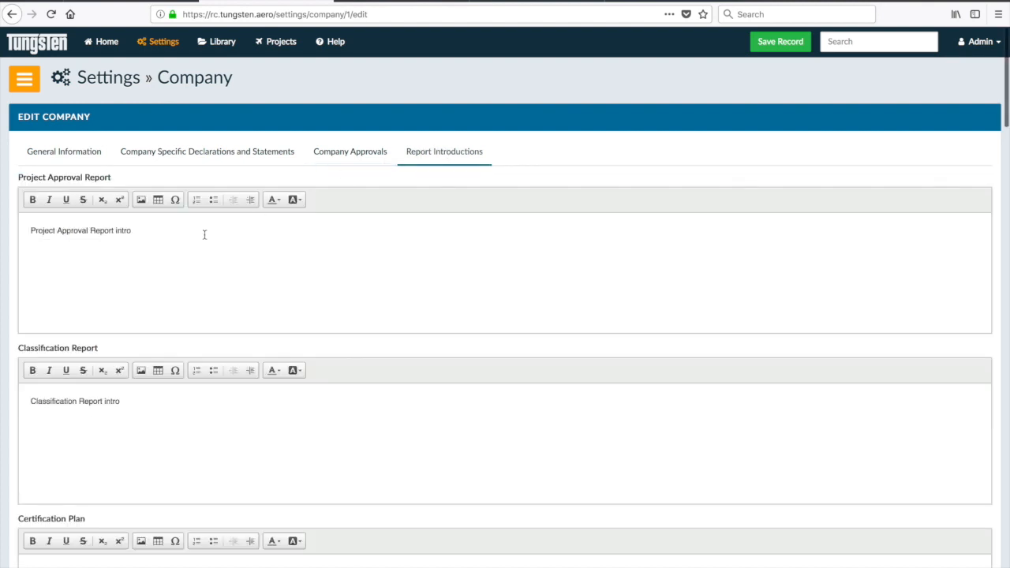
scroll(194, 244, "down", 1)
scroll(194, 243, "down", 2)
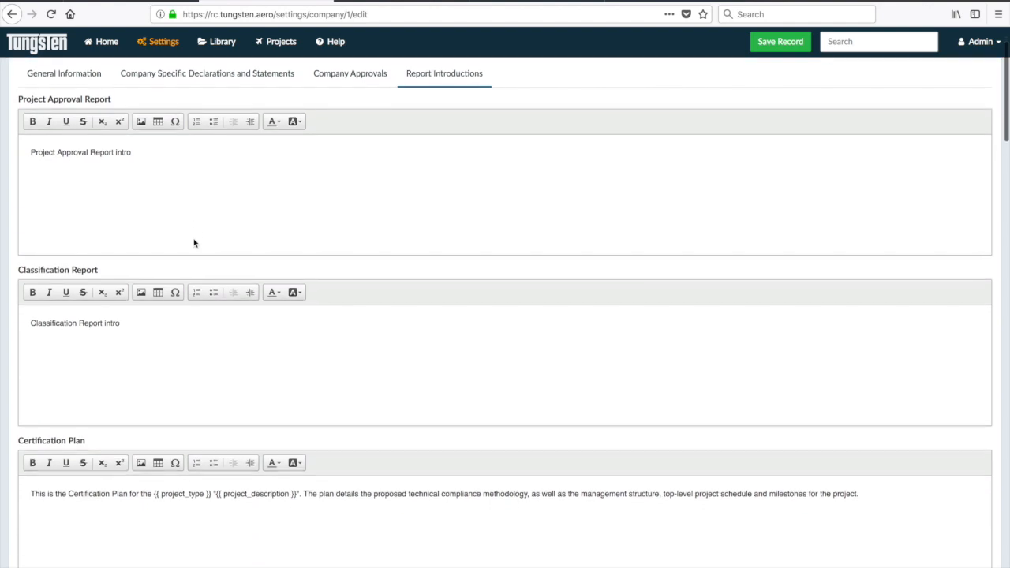
scroll(157, 152, "down", 3)
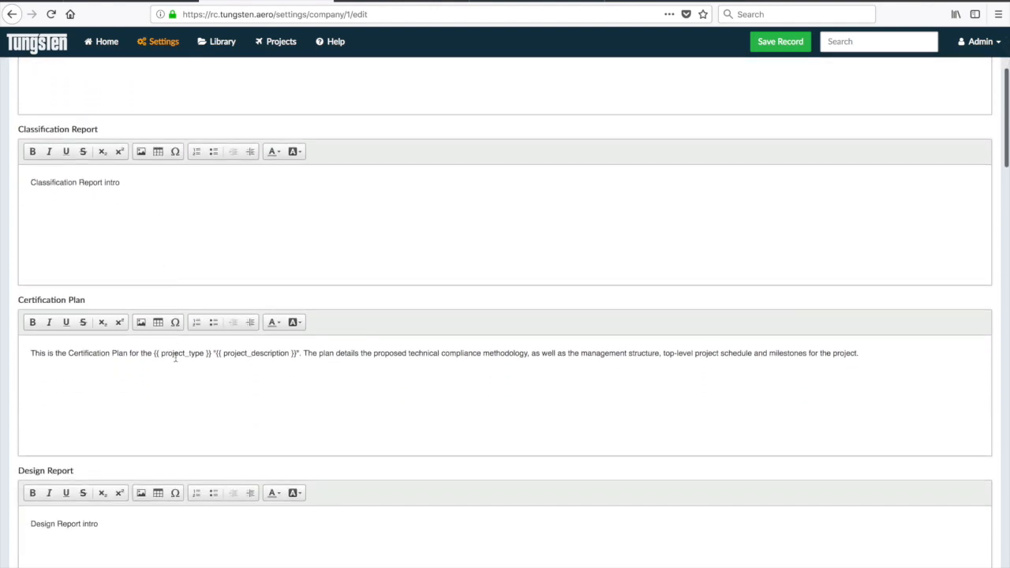
scroll(175, 357, "down", 3)
scroll(175, 359, "up", 8)
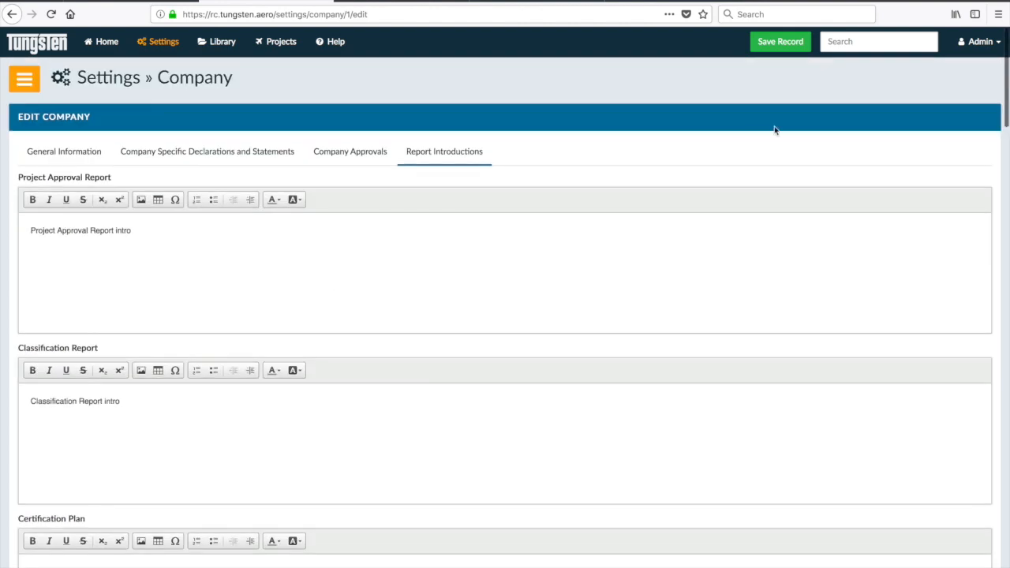
- Submit the edited company record with Save Record
left_click(786, 45)
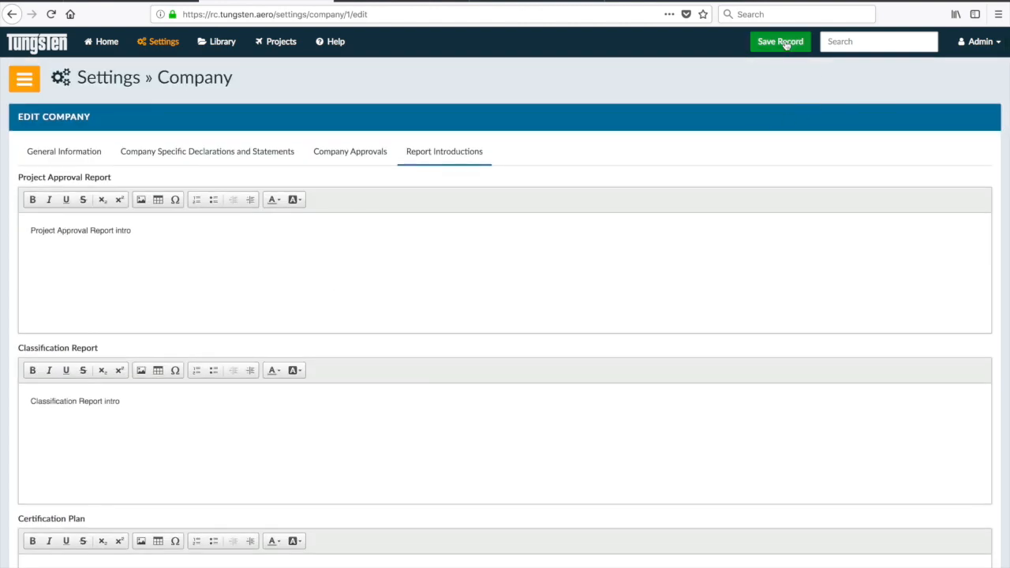
left_click(786, 43)
scroll(622, 147, "down", 5)
scroll(620, 147, "up", 5)
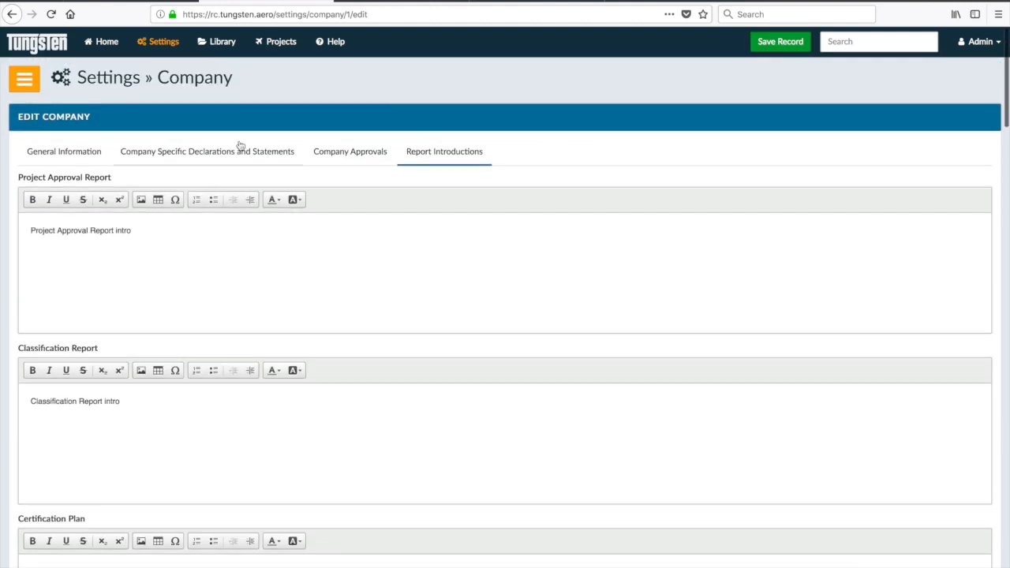
- Set the registered address to 'data pending' in General Information and save the company record
left_click(71, 153)
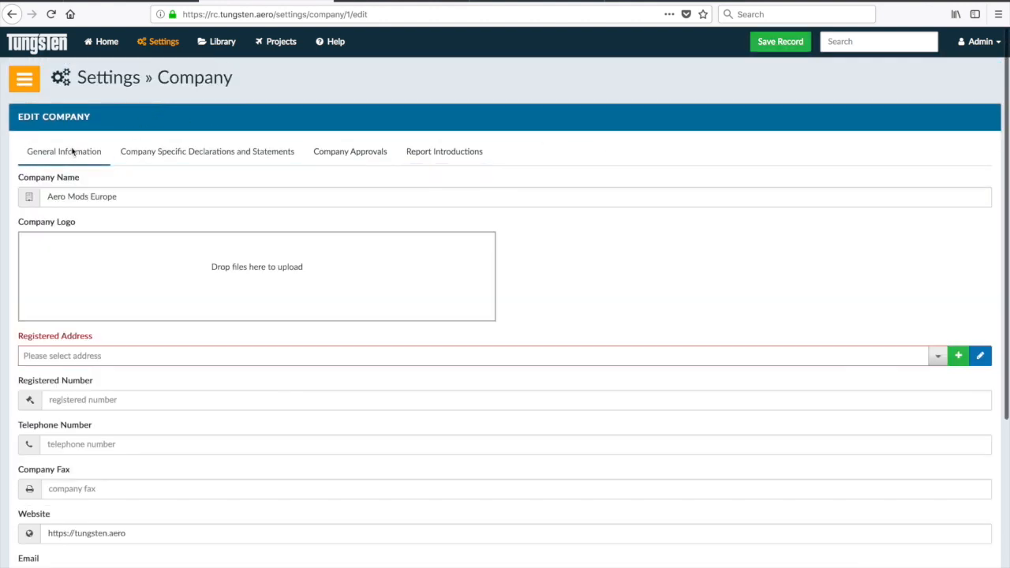
left_click(103, 360)
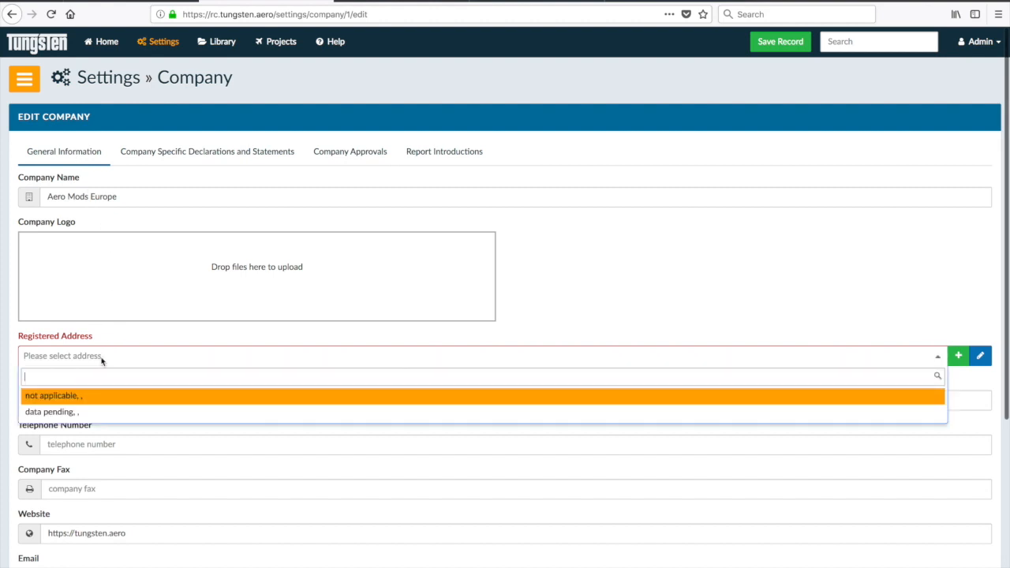
left_click(68, 414)
left_click(779, 42)
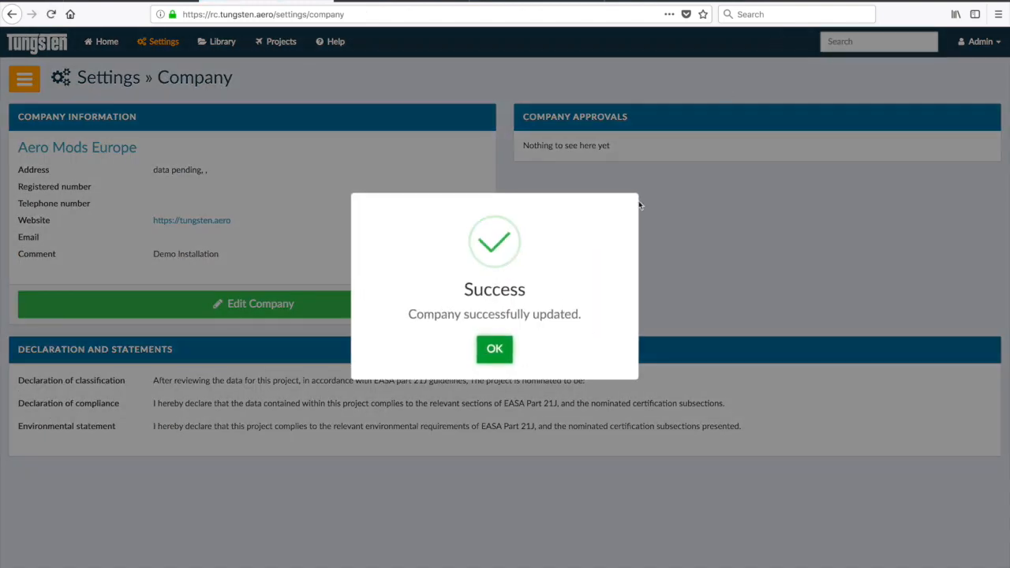
left_click(495, 350)
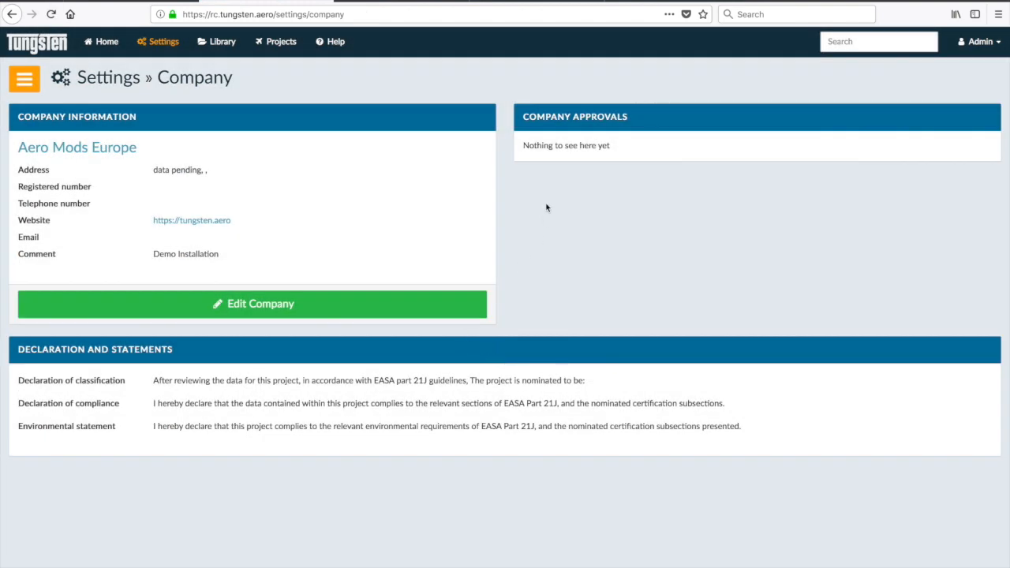
- Create the approval body EASA in the Library's Approval Bodies list, marked government regulated
left_click(221, 43)
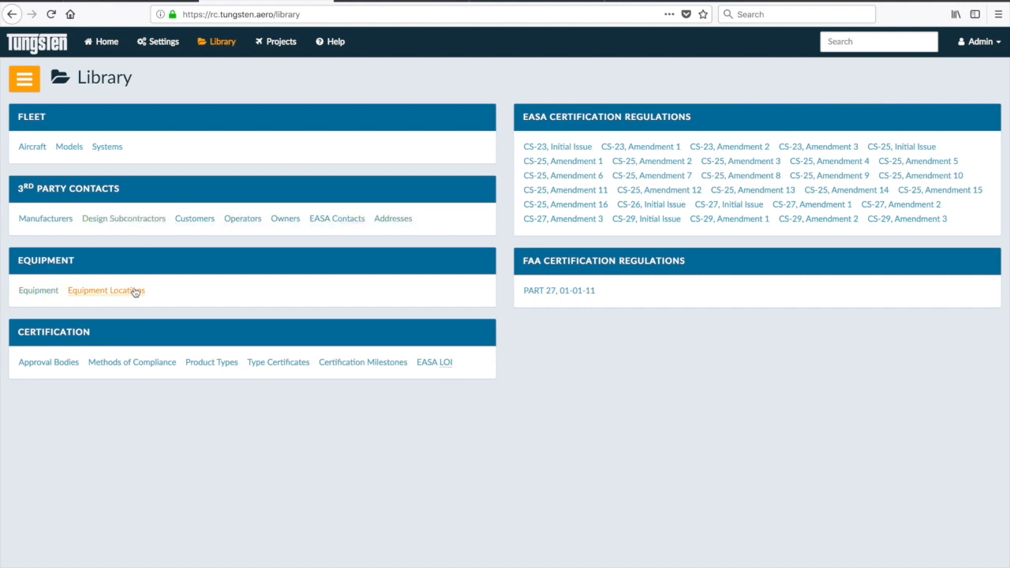
left_click(53, 367)
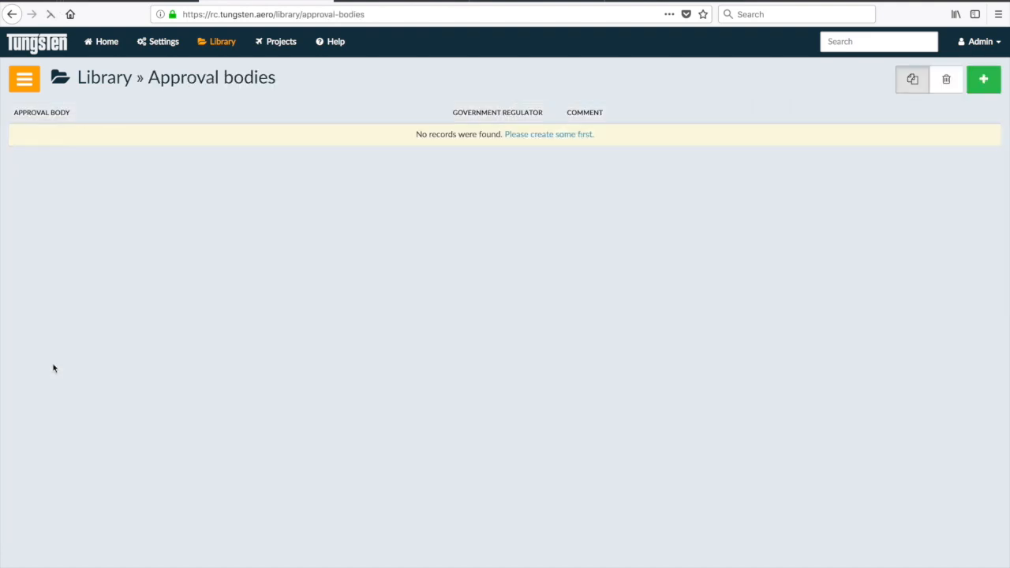
left_click(982, 78)
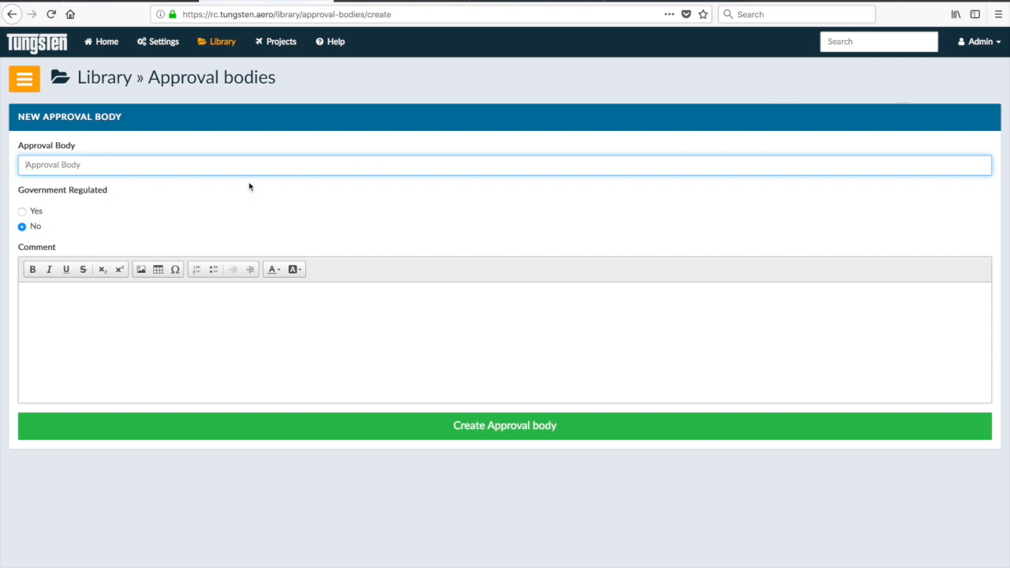
type("EASA")
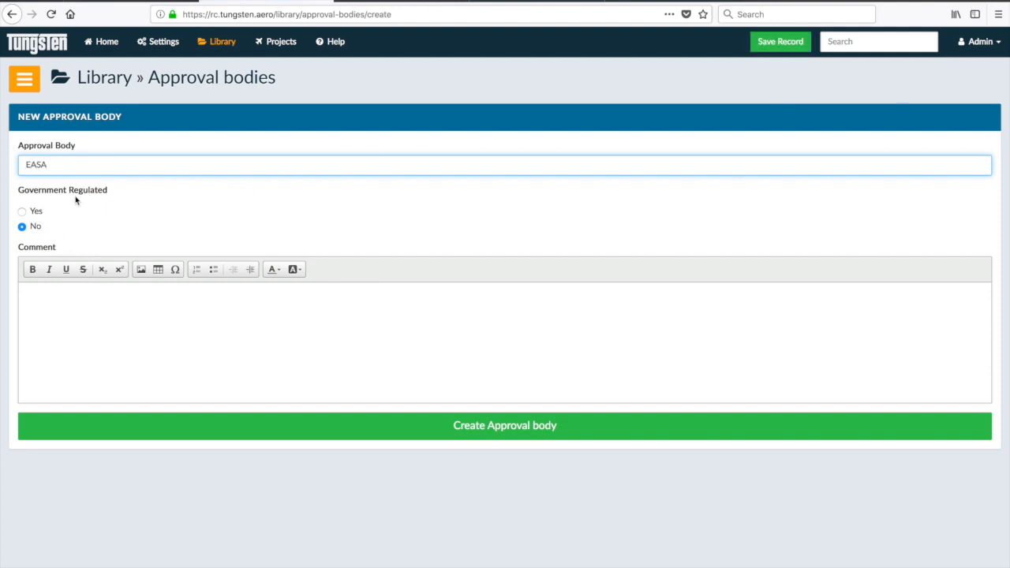
left_click(23, 212)
left_click(479, 430)
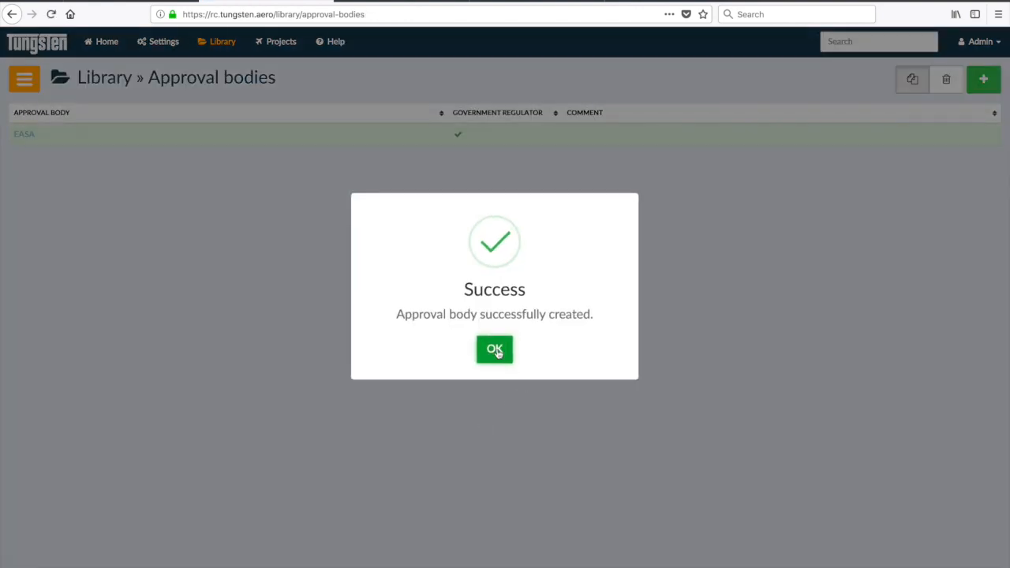
left_click(495, 350)
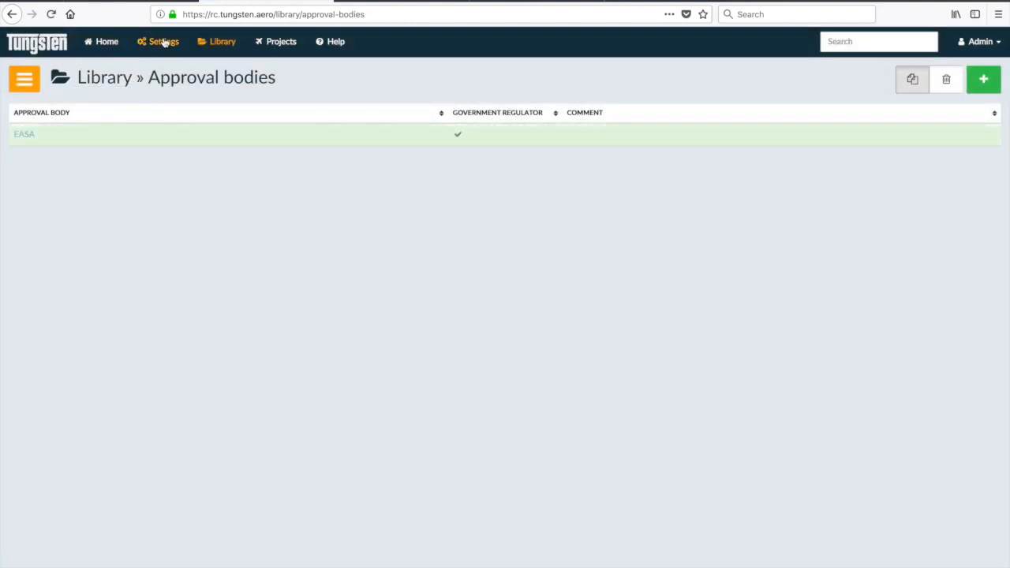
left_click(165, 42)
- Pick EASA as the approval body under Aero Mods Europe's Company Approvals and save the company
left_click(542, 148)
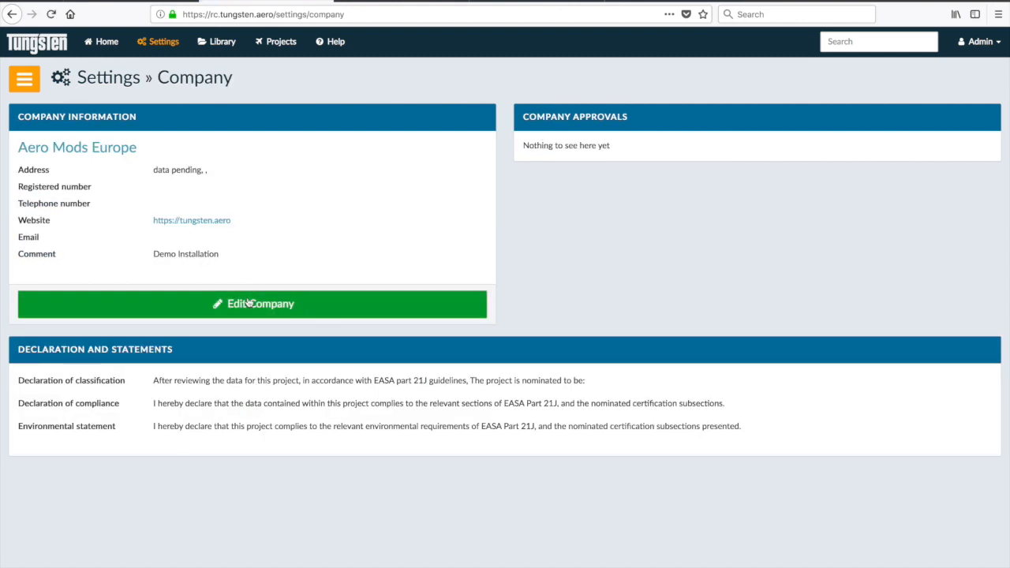
left_click(246, 303)
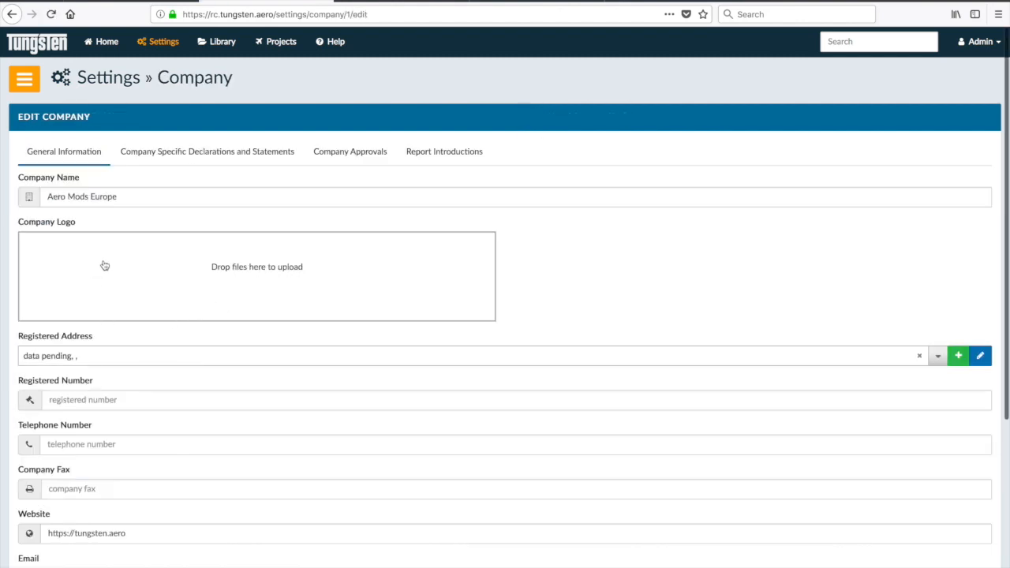
left_click(330, 158)
left_click(109, 285)
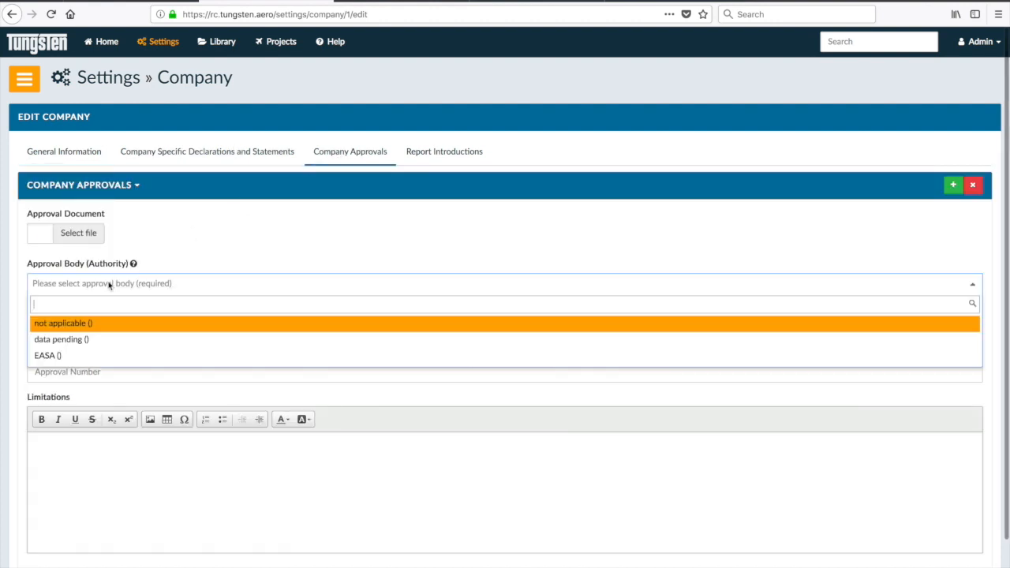
left_click(56, 357)
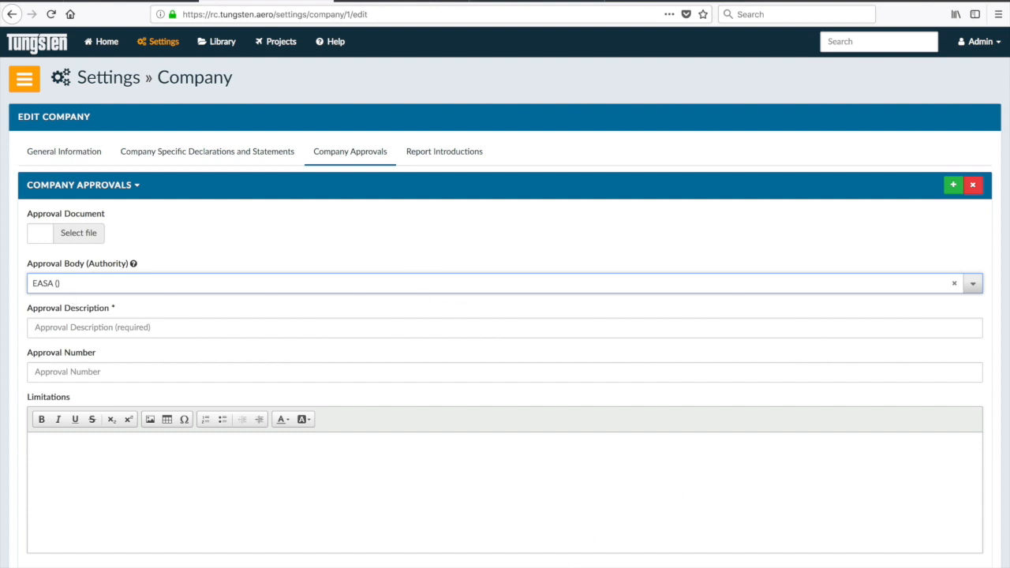
key("Return")
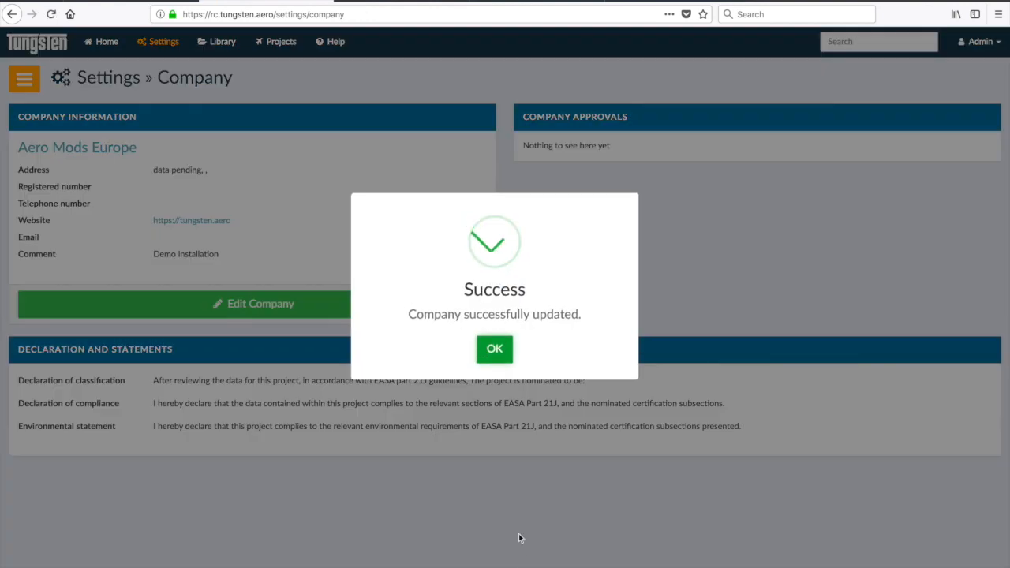
left_click(496, 351)
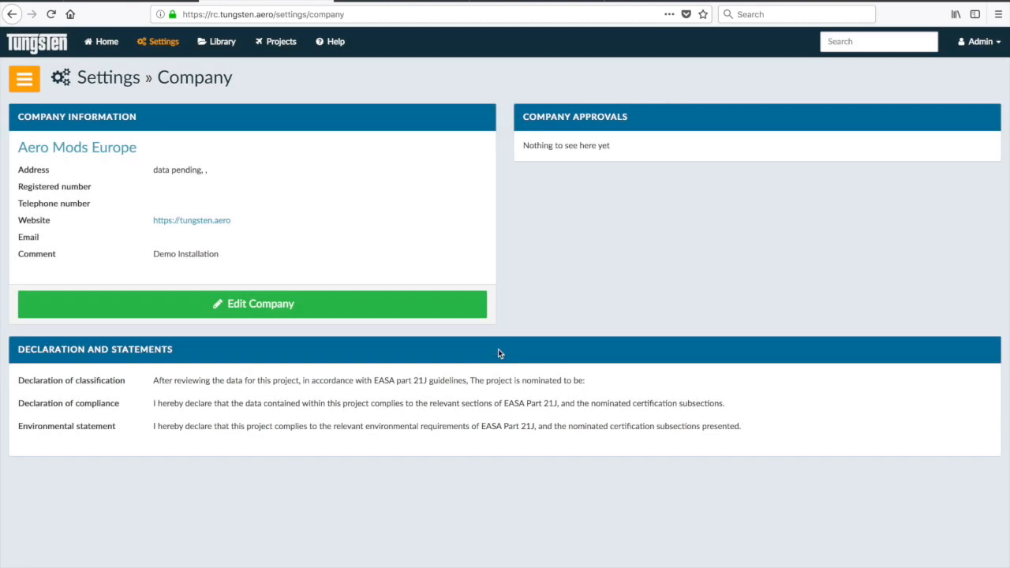
left_click(160, 48)
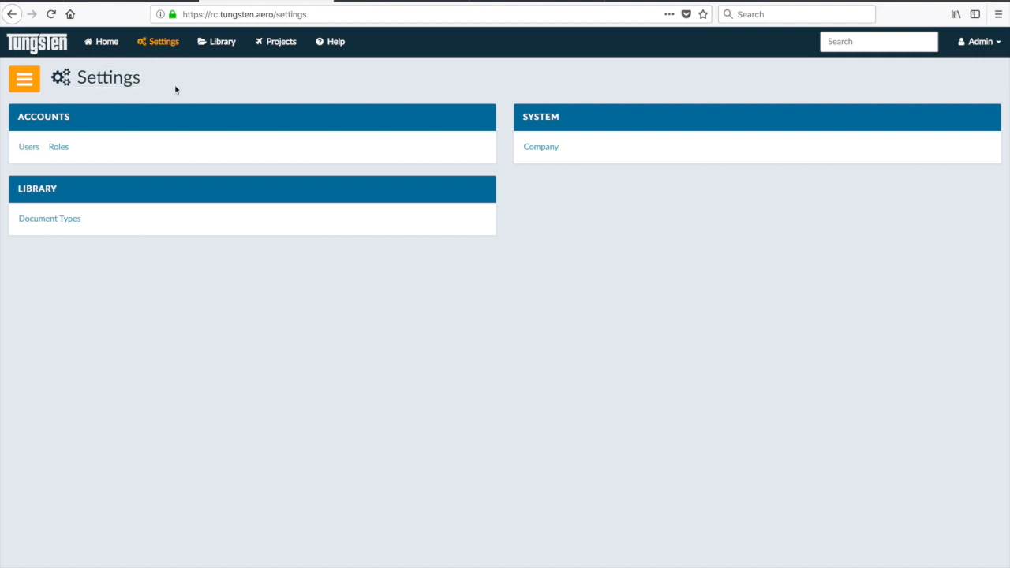
- Open the Library page, then the Admin account dropdown in the top-right corner
left_click(219, 42)
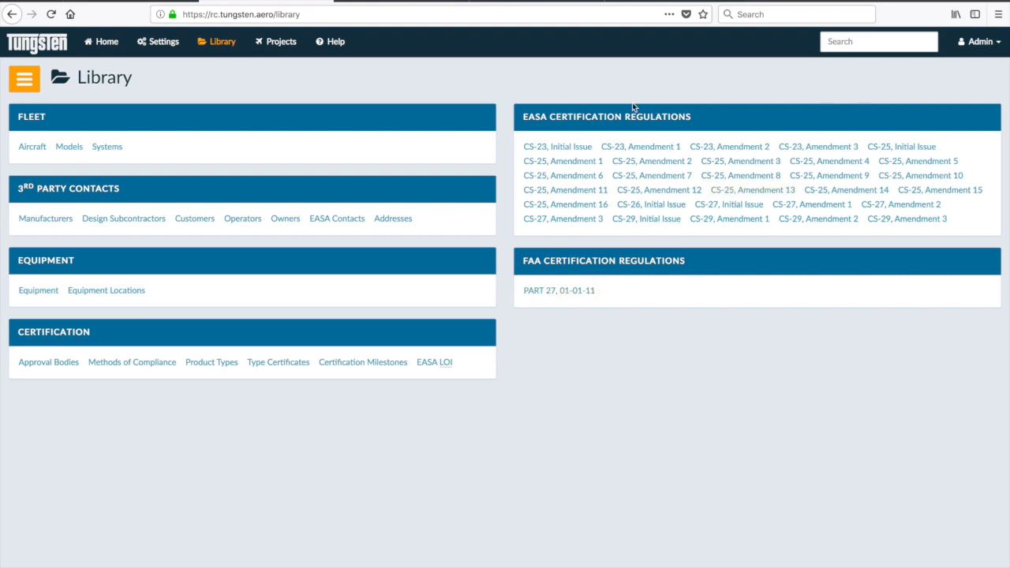
left_click(997, 46)
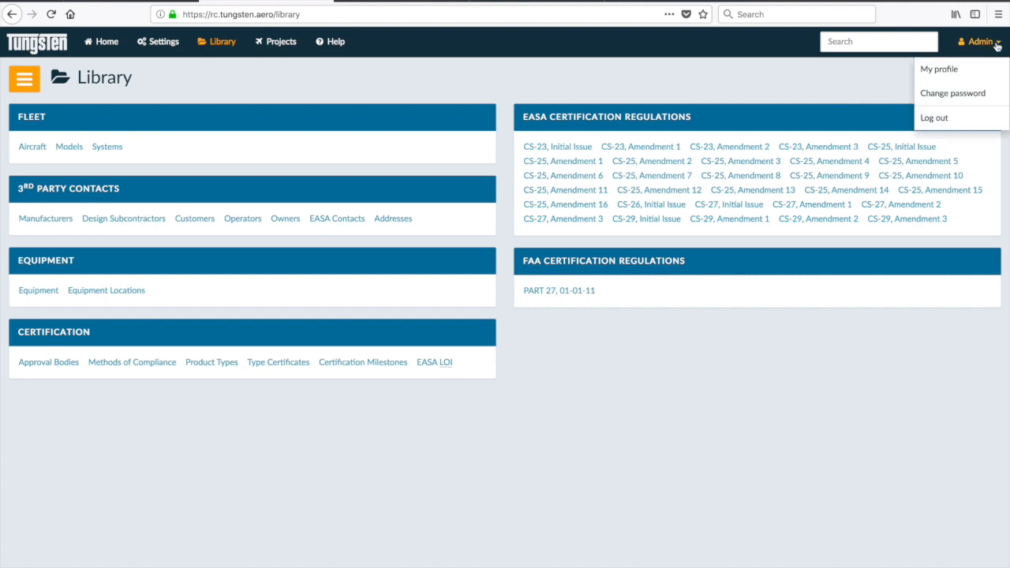
- Draw a hand signature on the admin's My profile page and update the profile
left_click(962, 69)
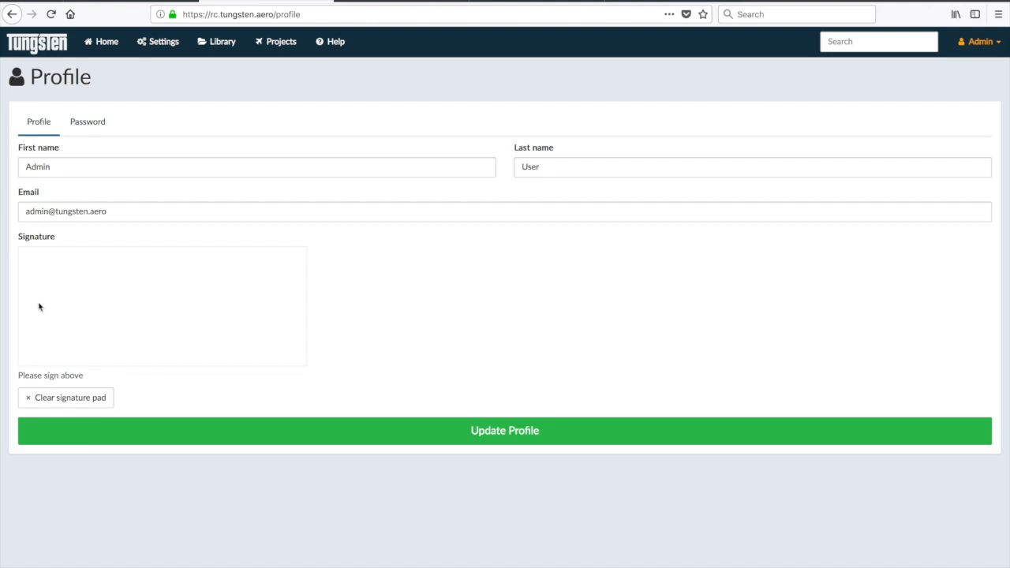
mouse_move(37, 325)
left_mouse_down()
mouse_move(88, 296)
mouse_move(91, 306)
mouse_move(250, 304)
left_mouse_up()
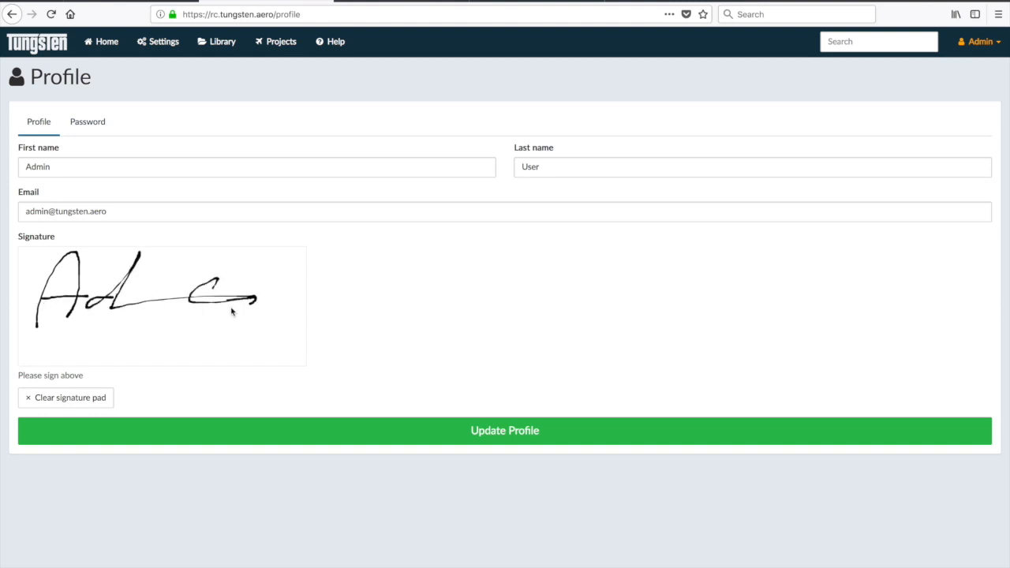
left_click(514, 430)
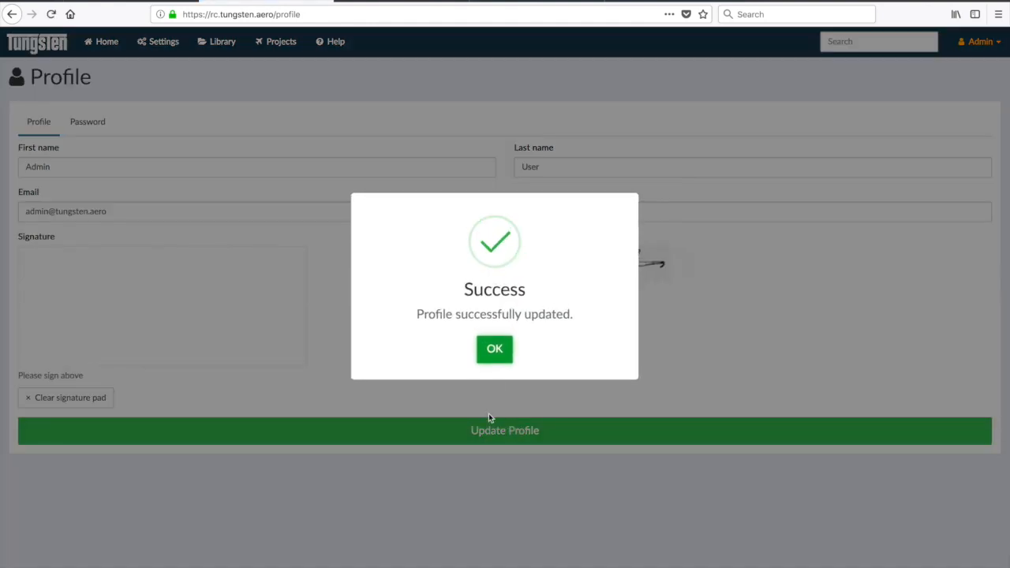
left_click(495, 350)
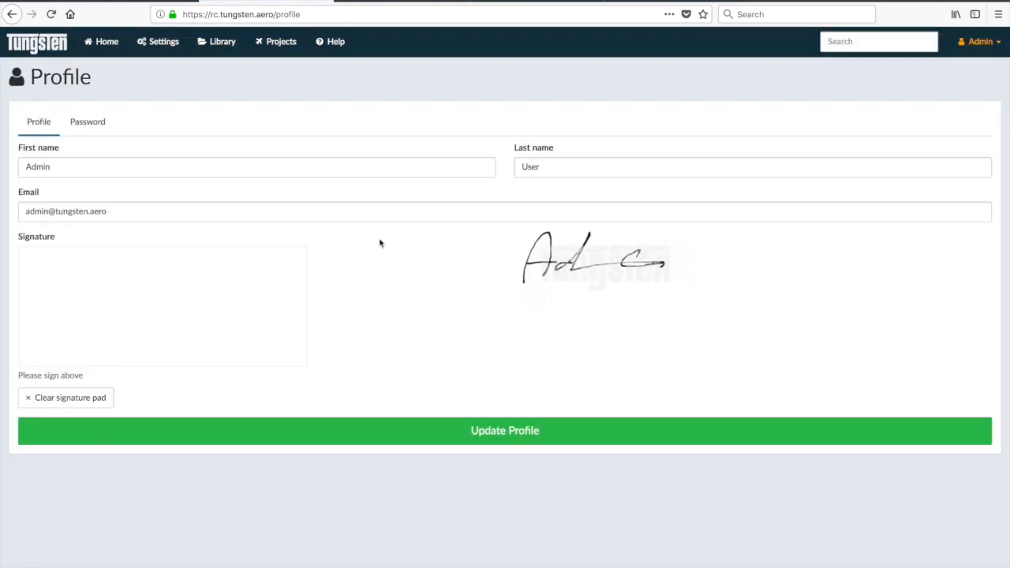
left_click(159, 47)
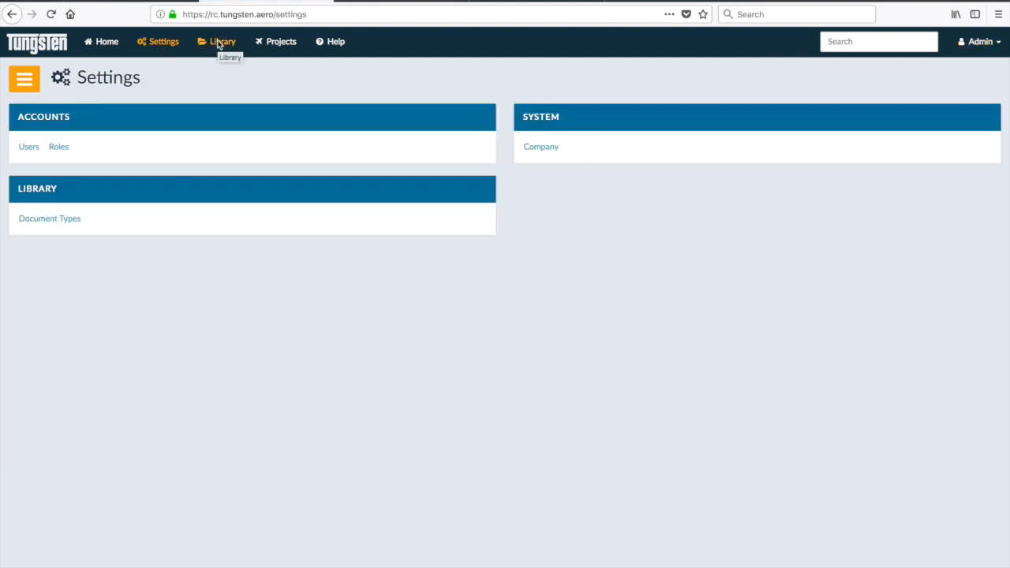